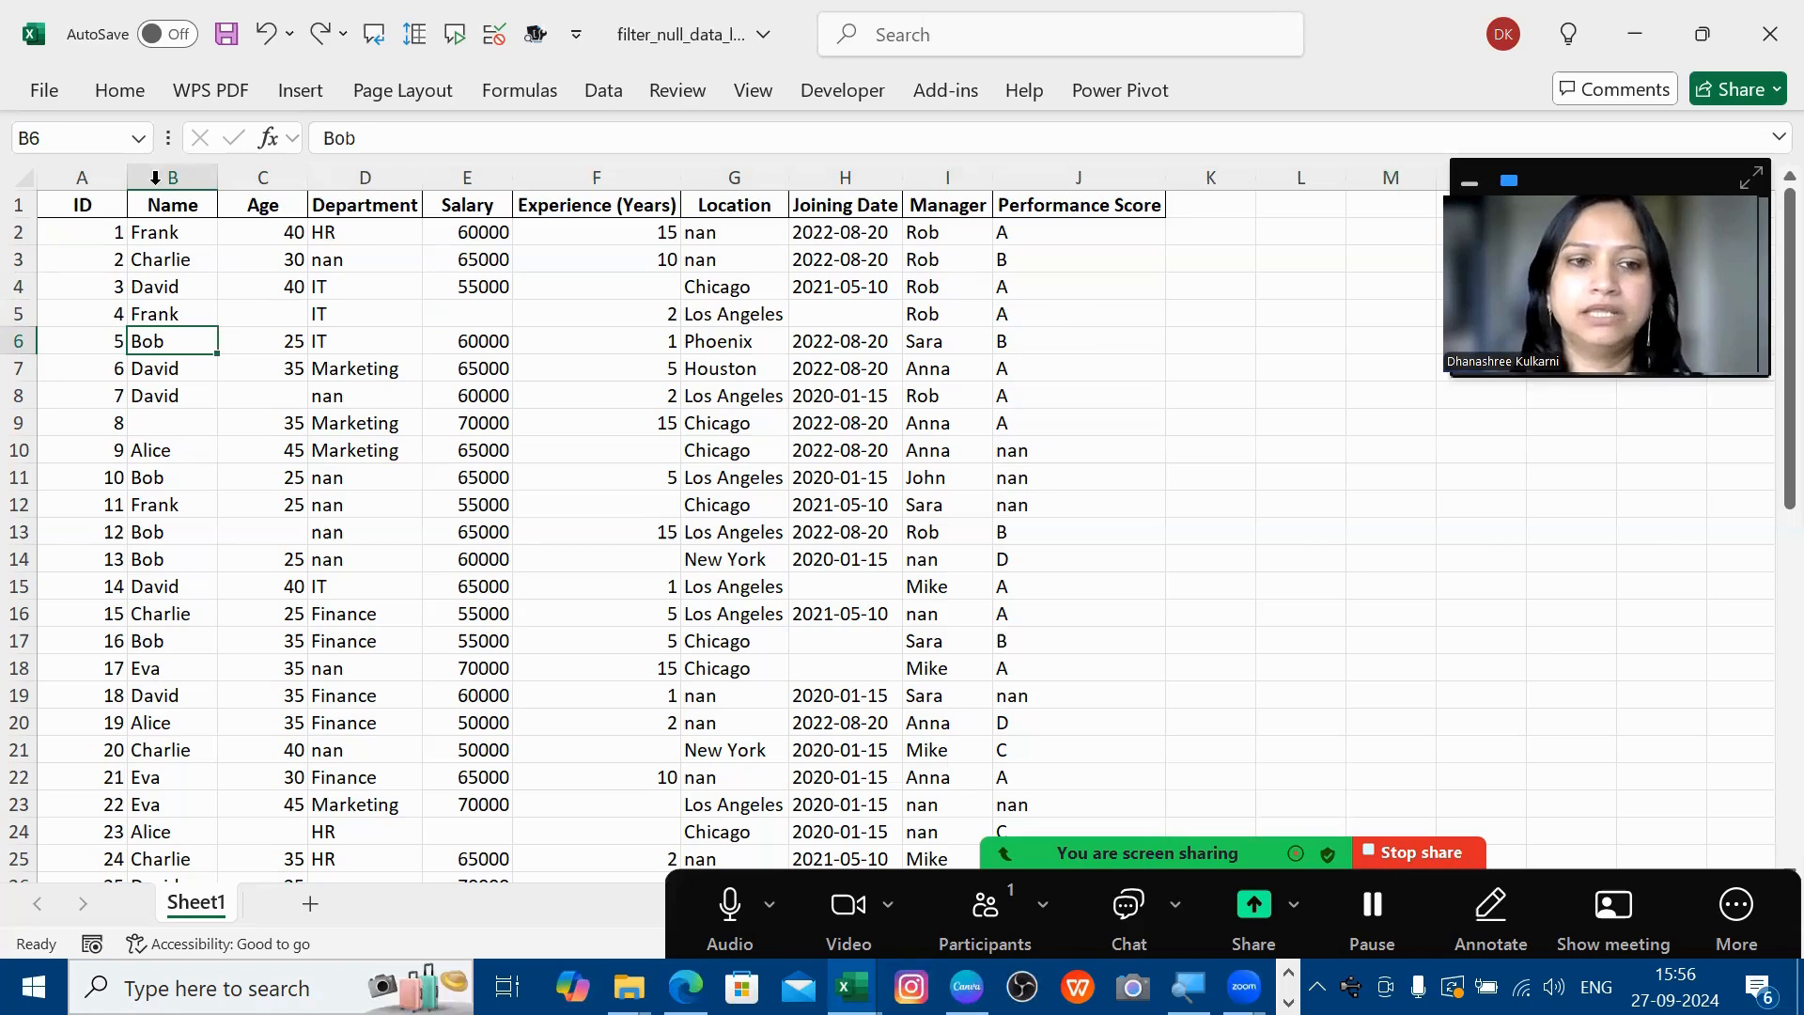
# - Send the employee data range to Power Query via Table/Range, creating the query Table3
pyautogui.rightClick(328, 312)
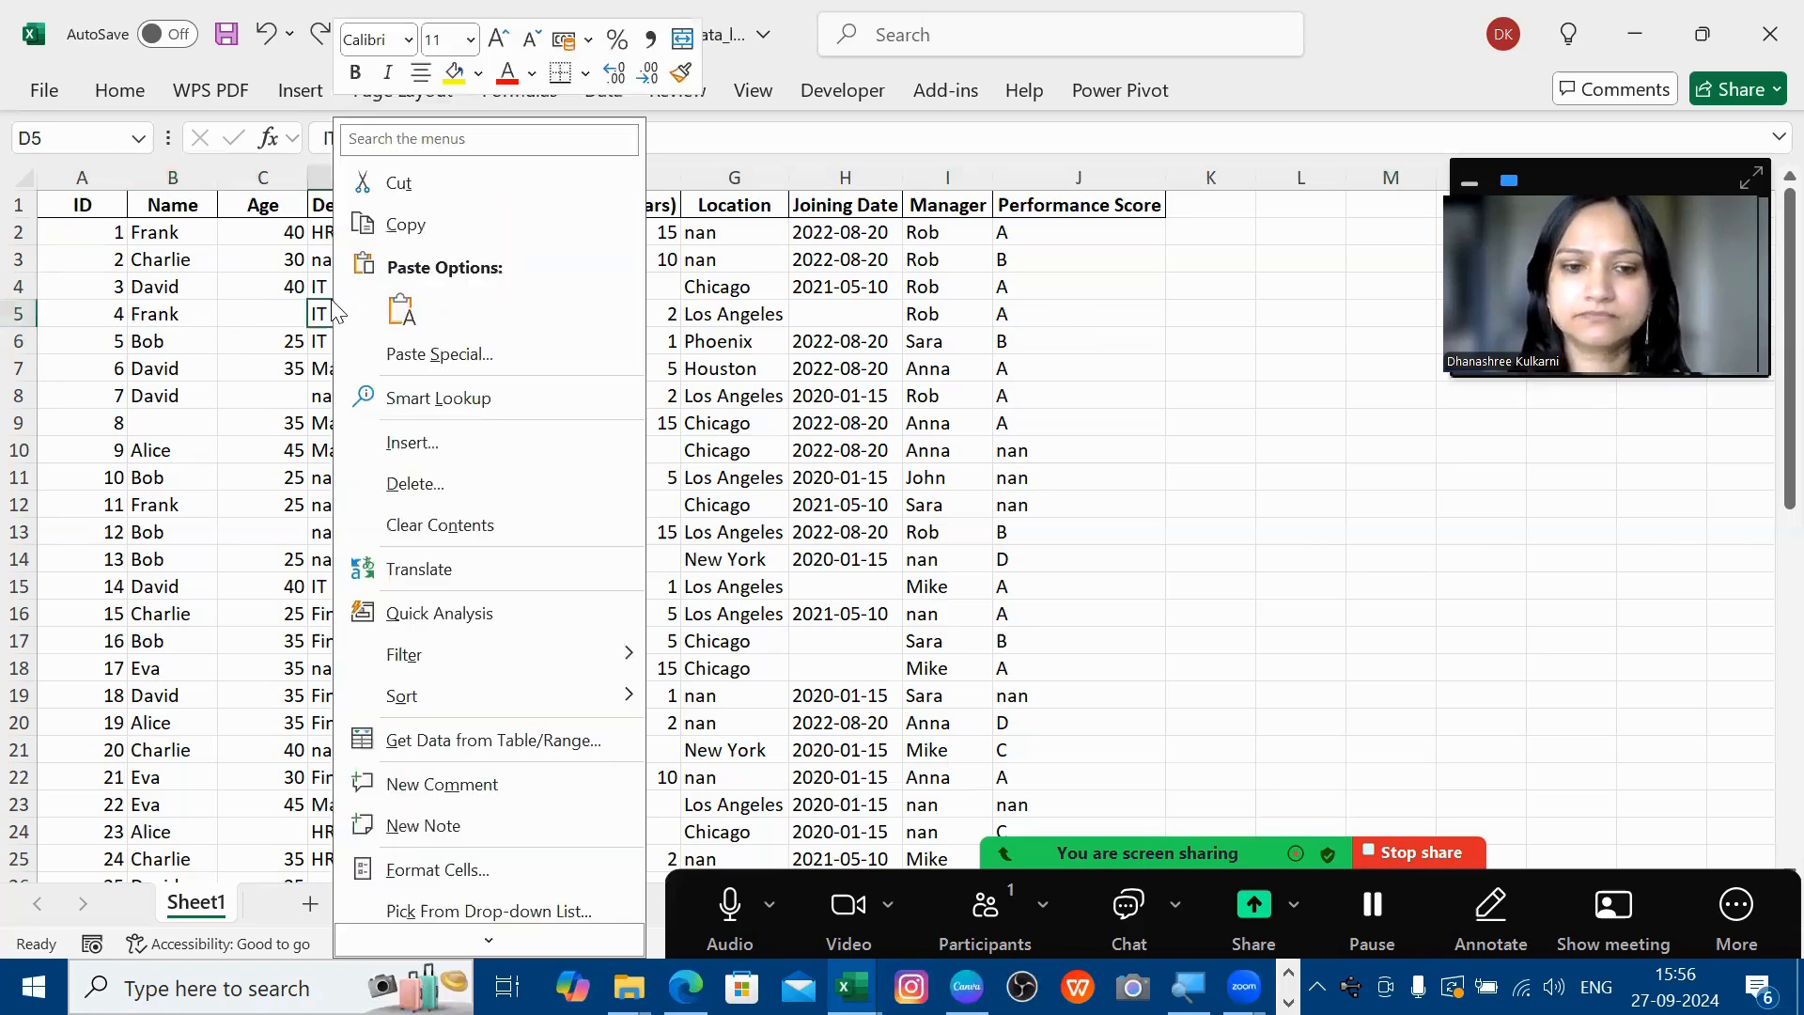
pyautogui.click(508, 742)
pyautogui.click(479, 819)
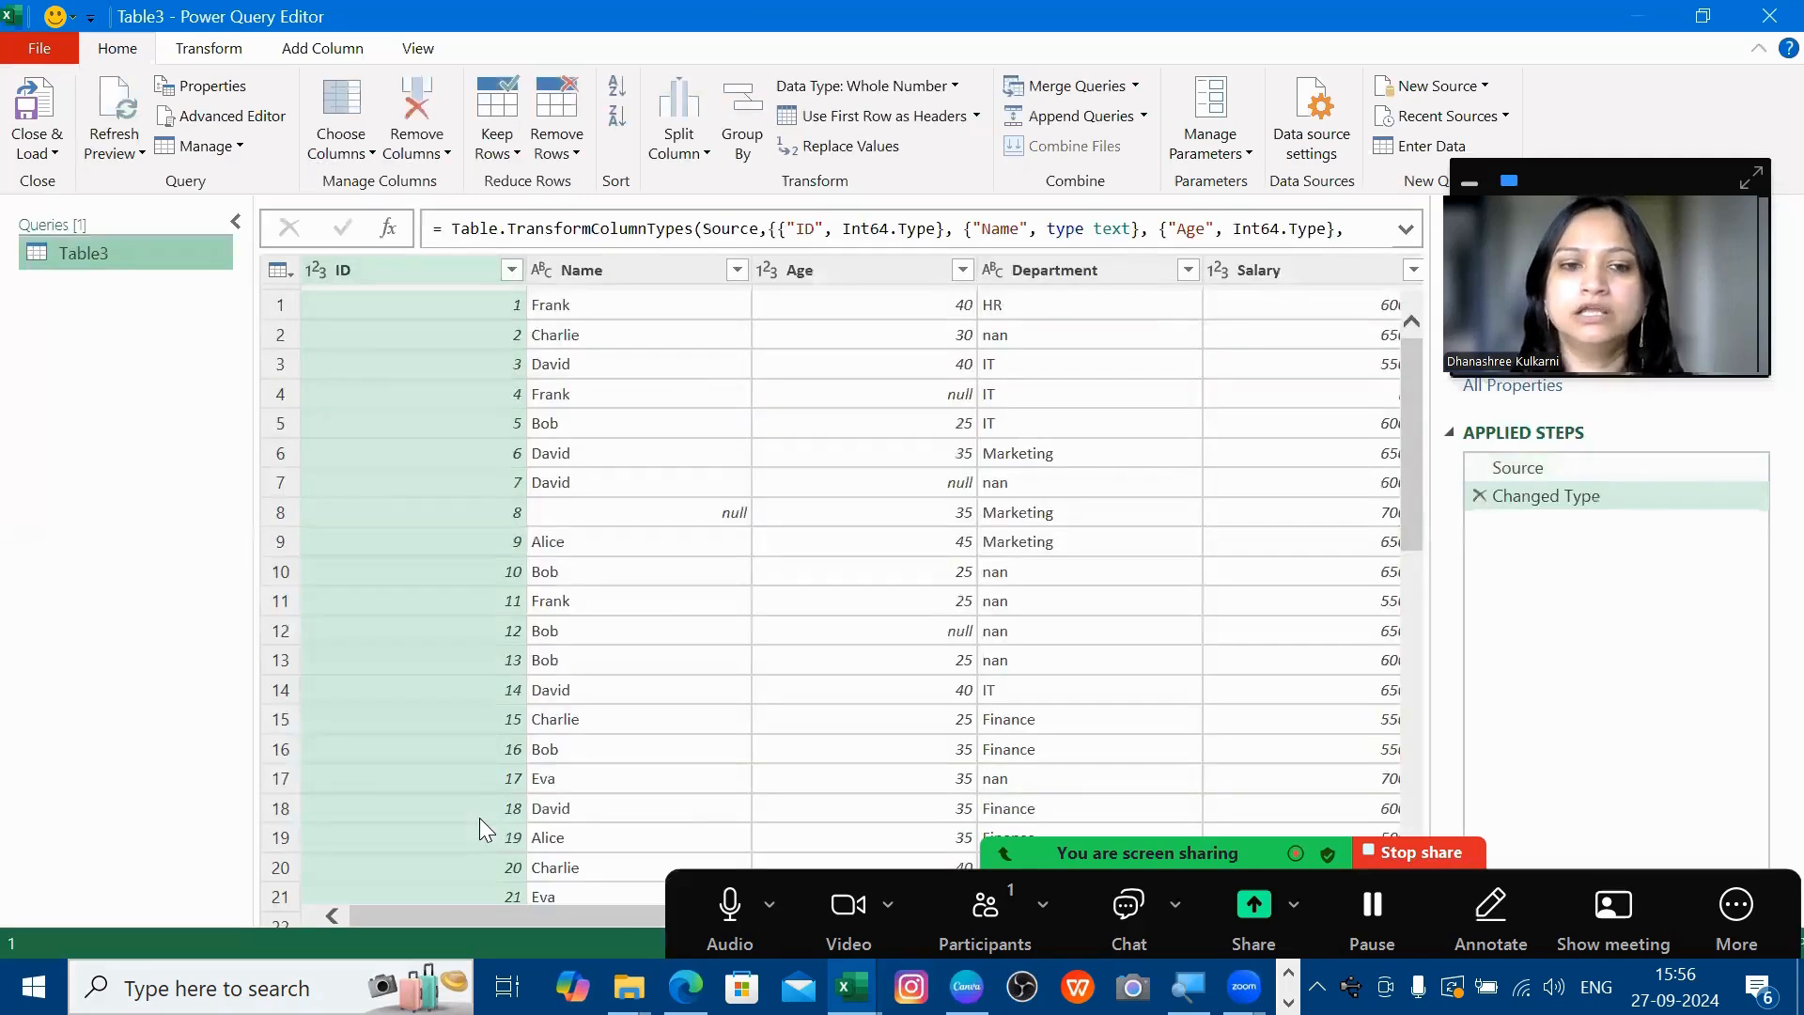
pyautogui.click(778, 455)
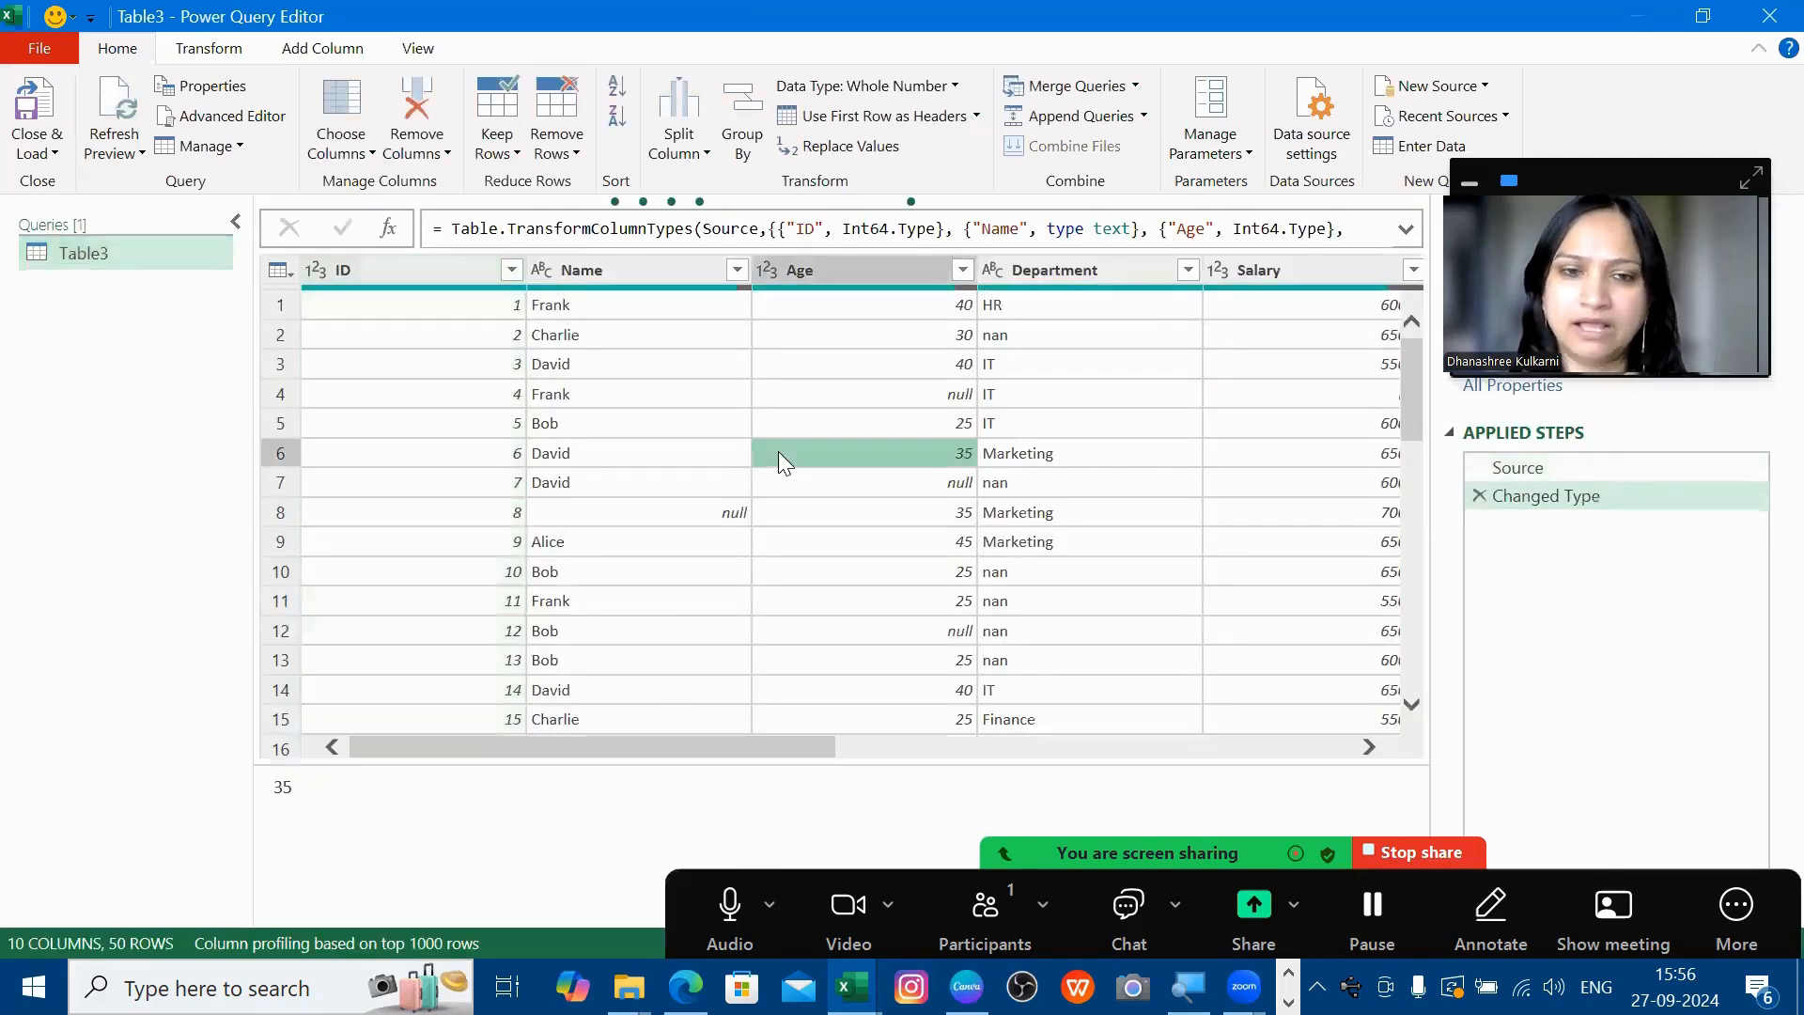
# - Filter the Name column to (null) only, leaving the single Marketing row with ID 8
pyautogui.click(737, 271)
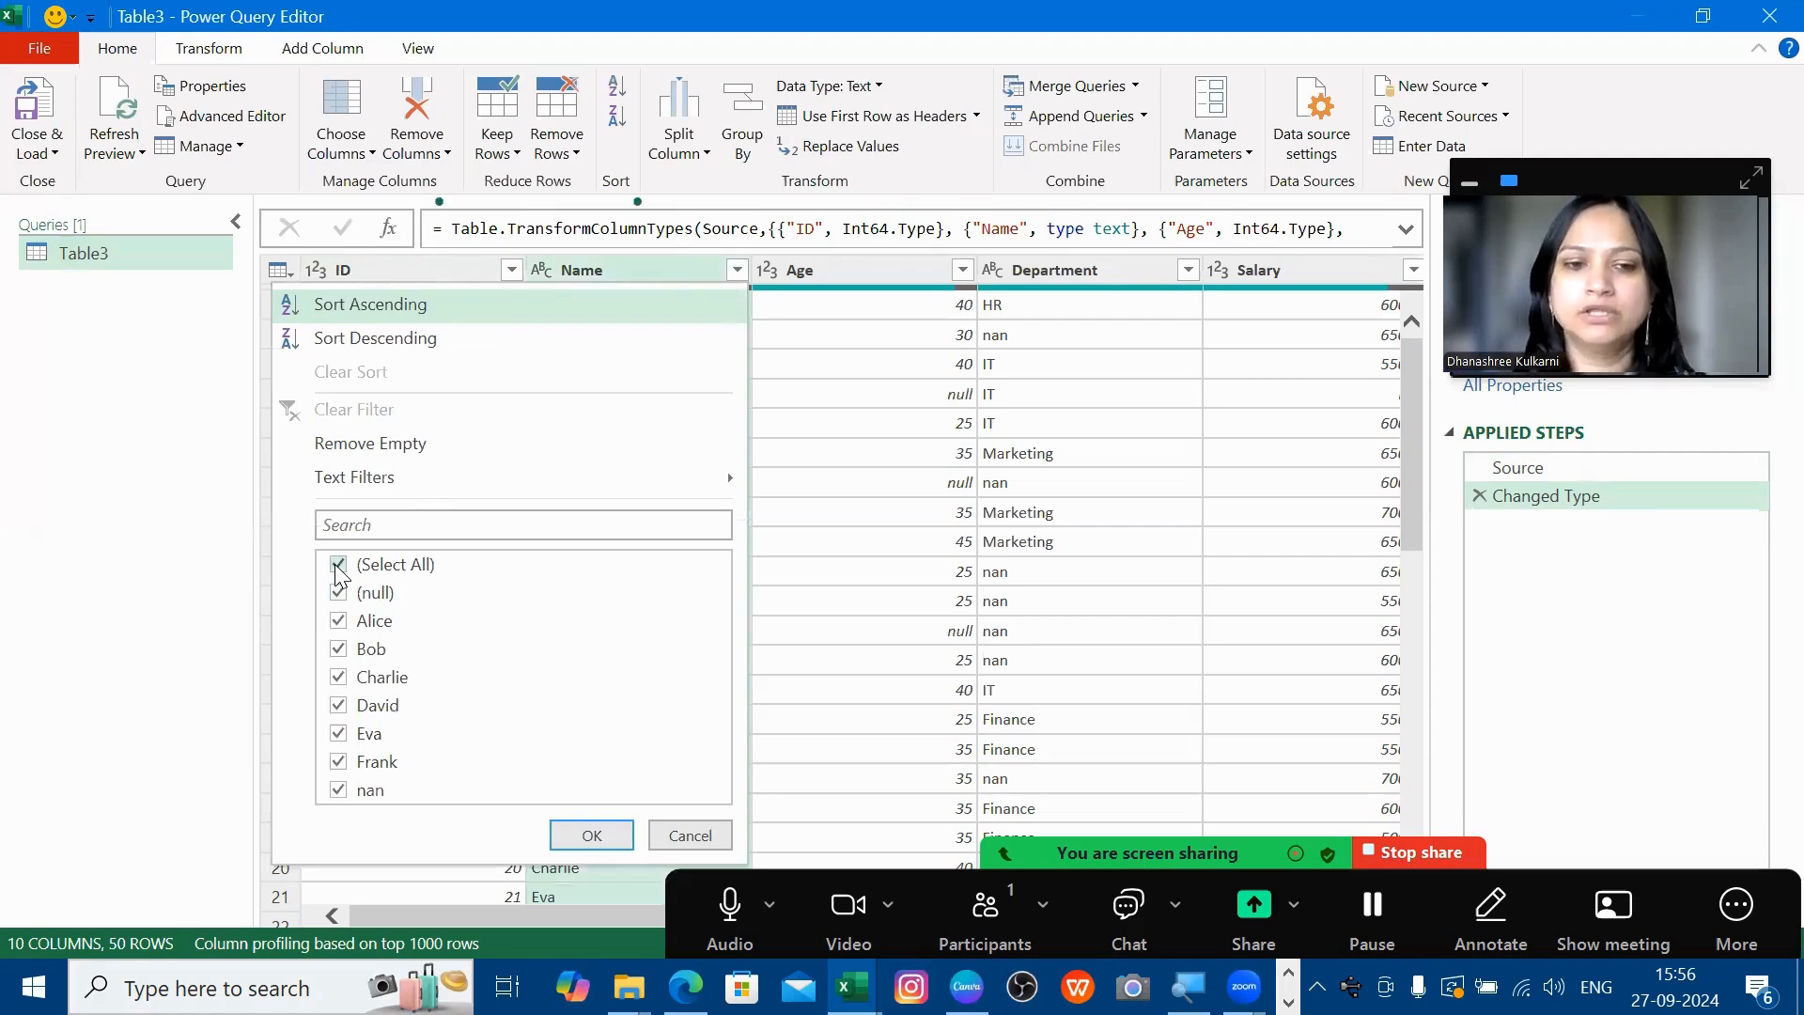
pyautogui.click(338, 565)
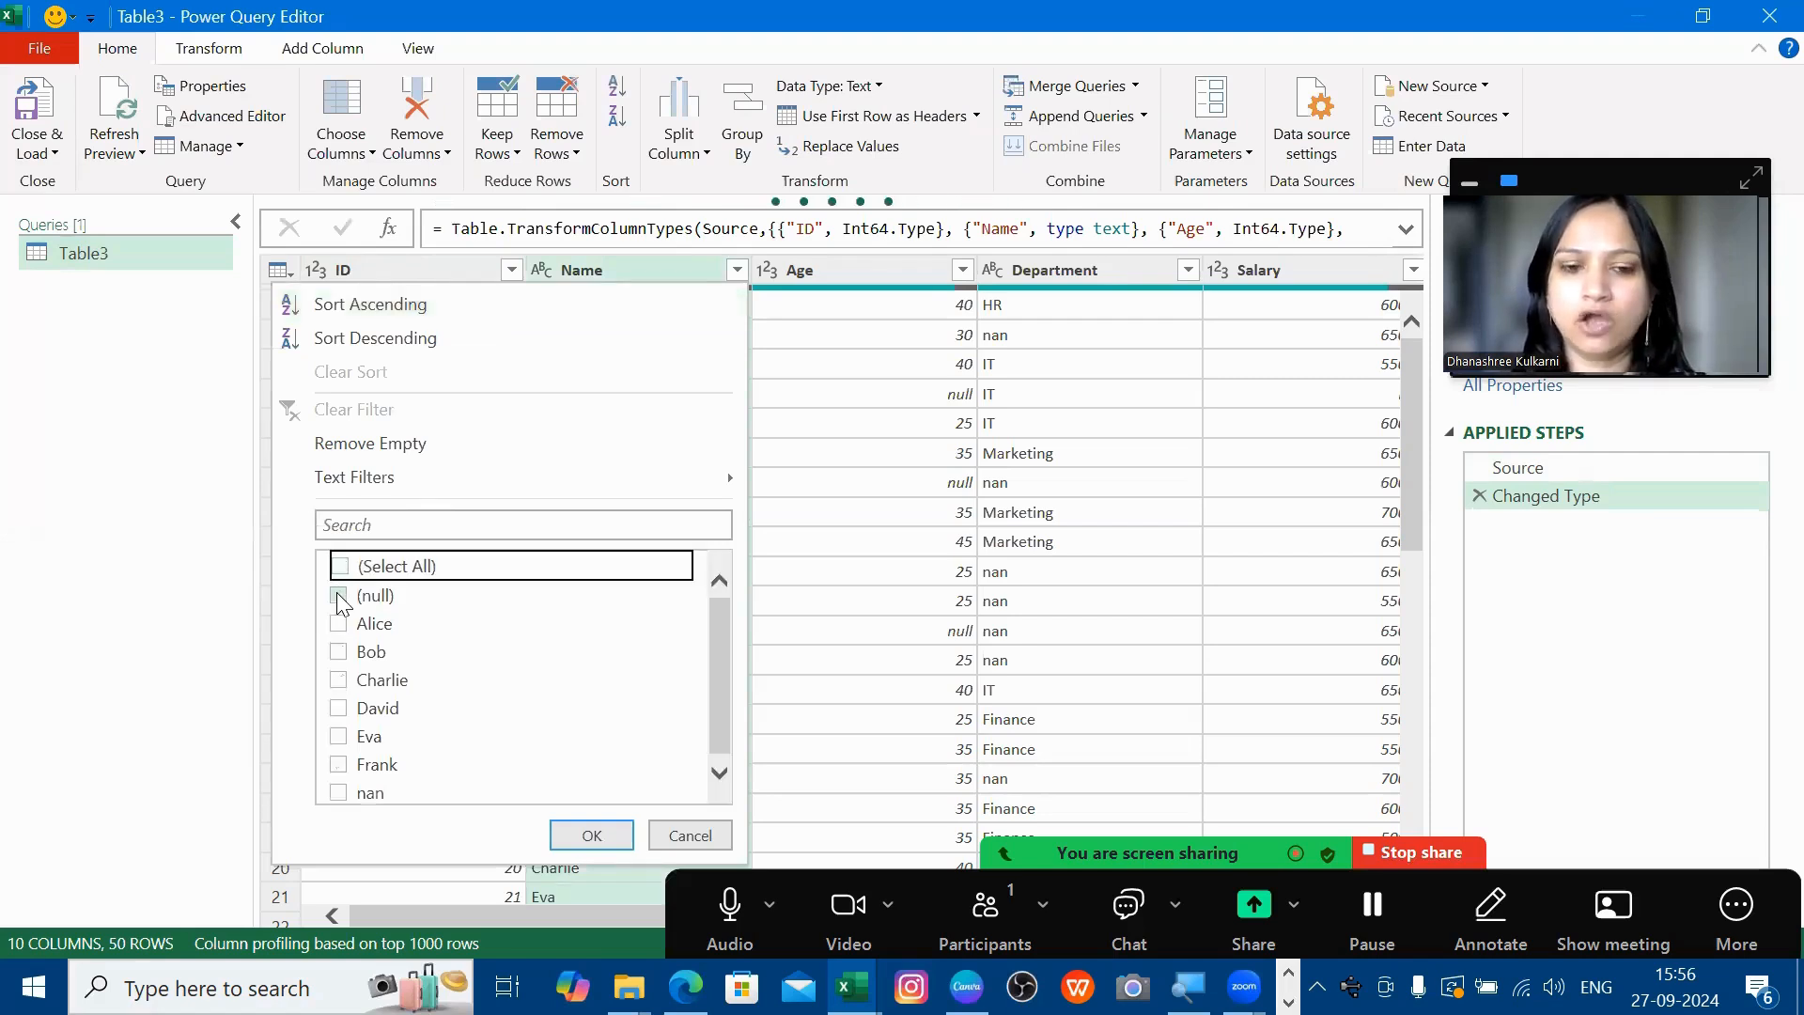
pyautogui.click(340, 596)
pyautogui.click(573, 844)
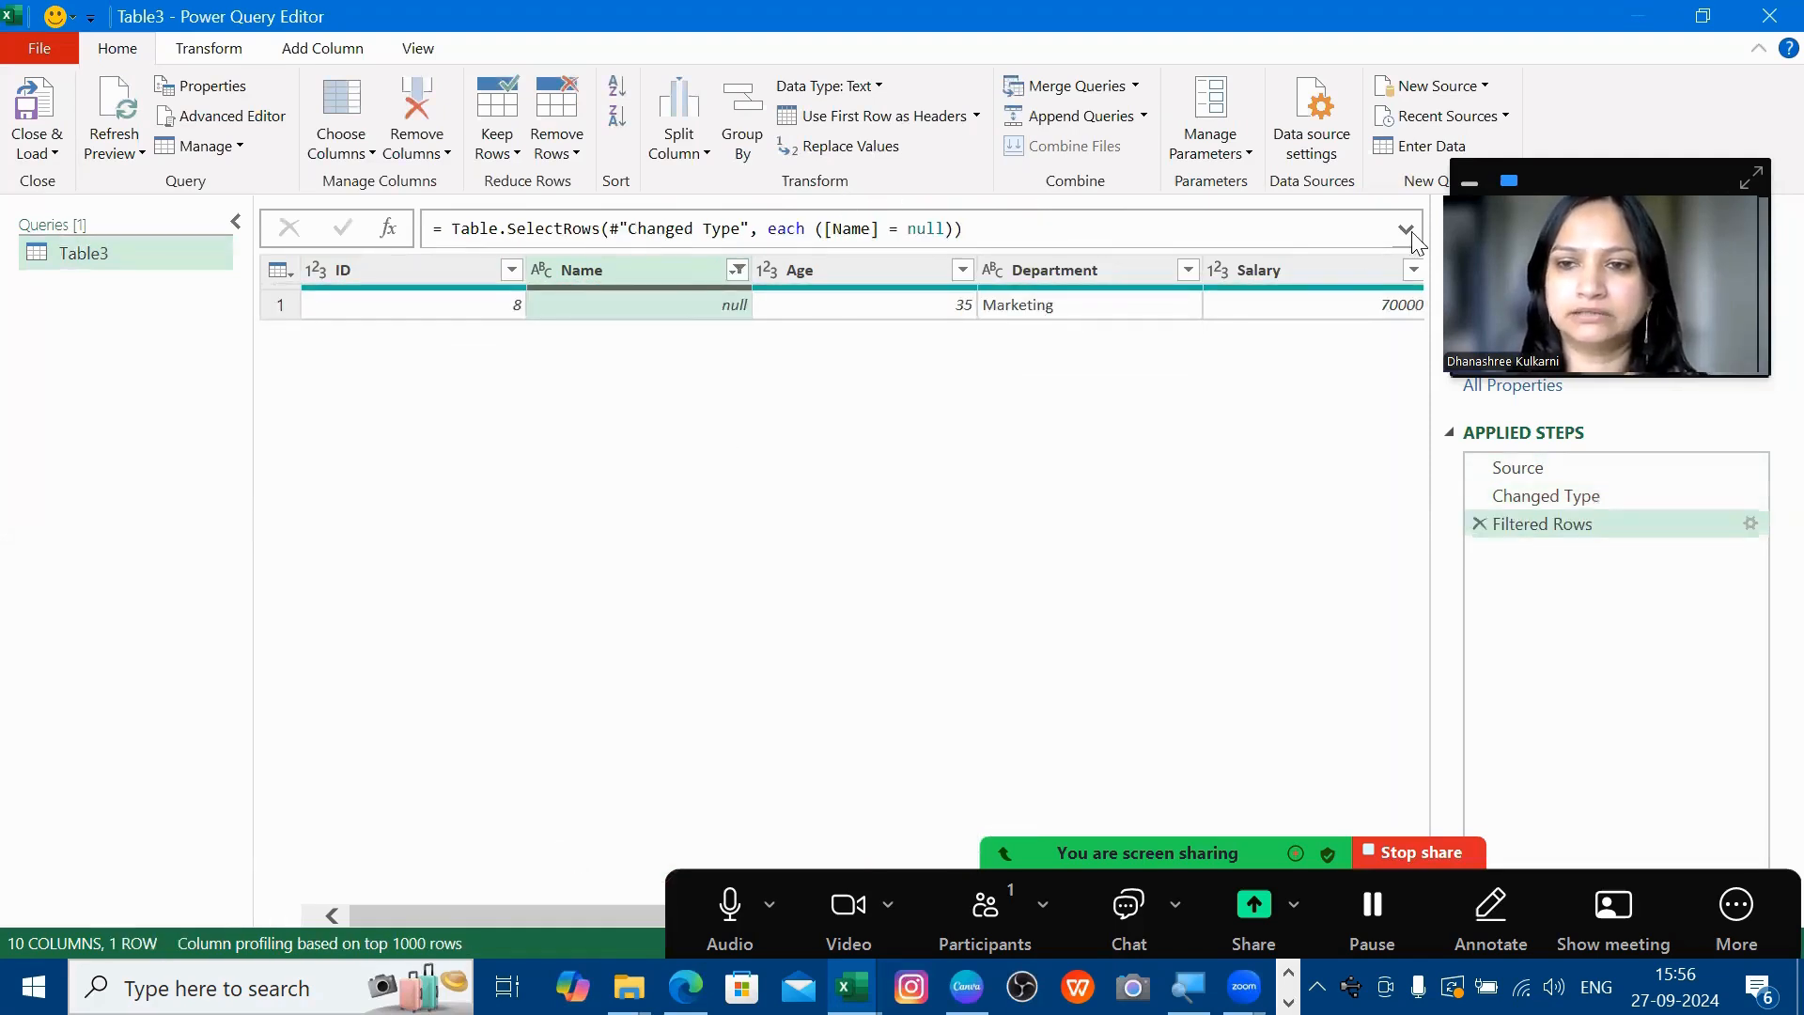
pyautogui.click(528, 242)
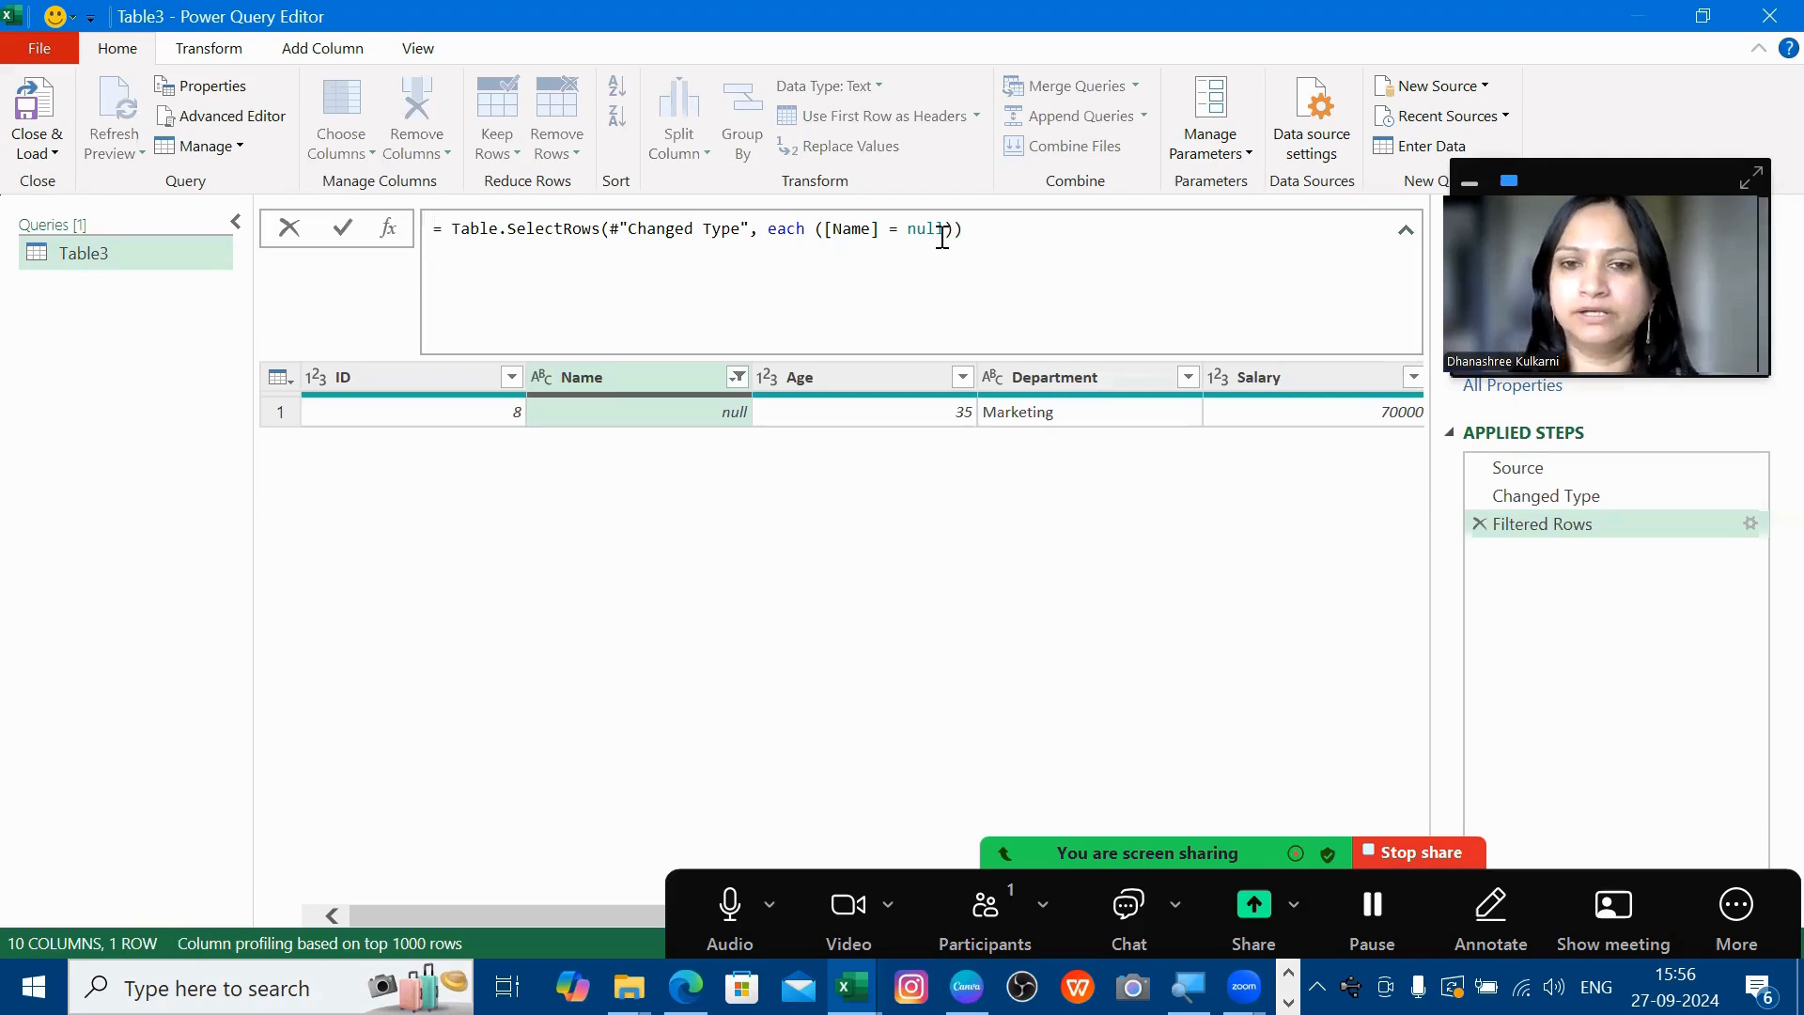
# - Append 'or [Age]=null' to the Filtered Rows condition so six rows remain
pyautogui.click(922, 272)
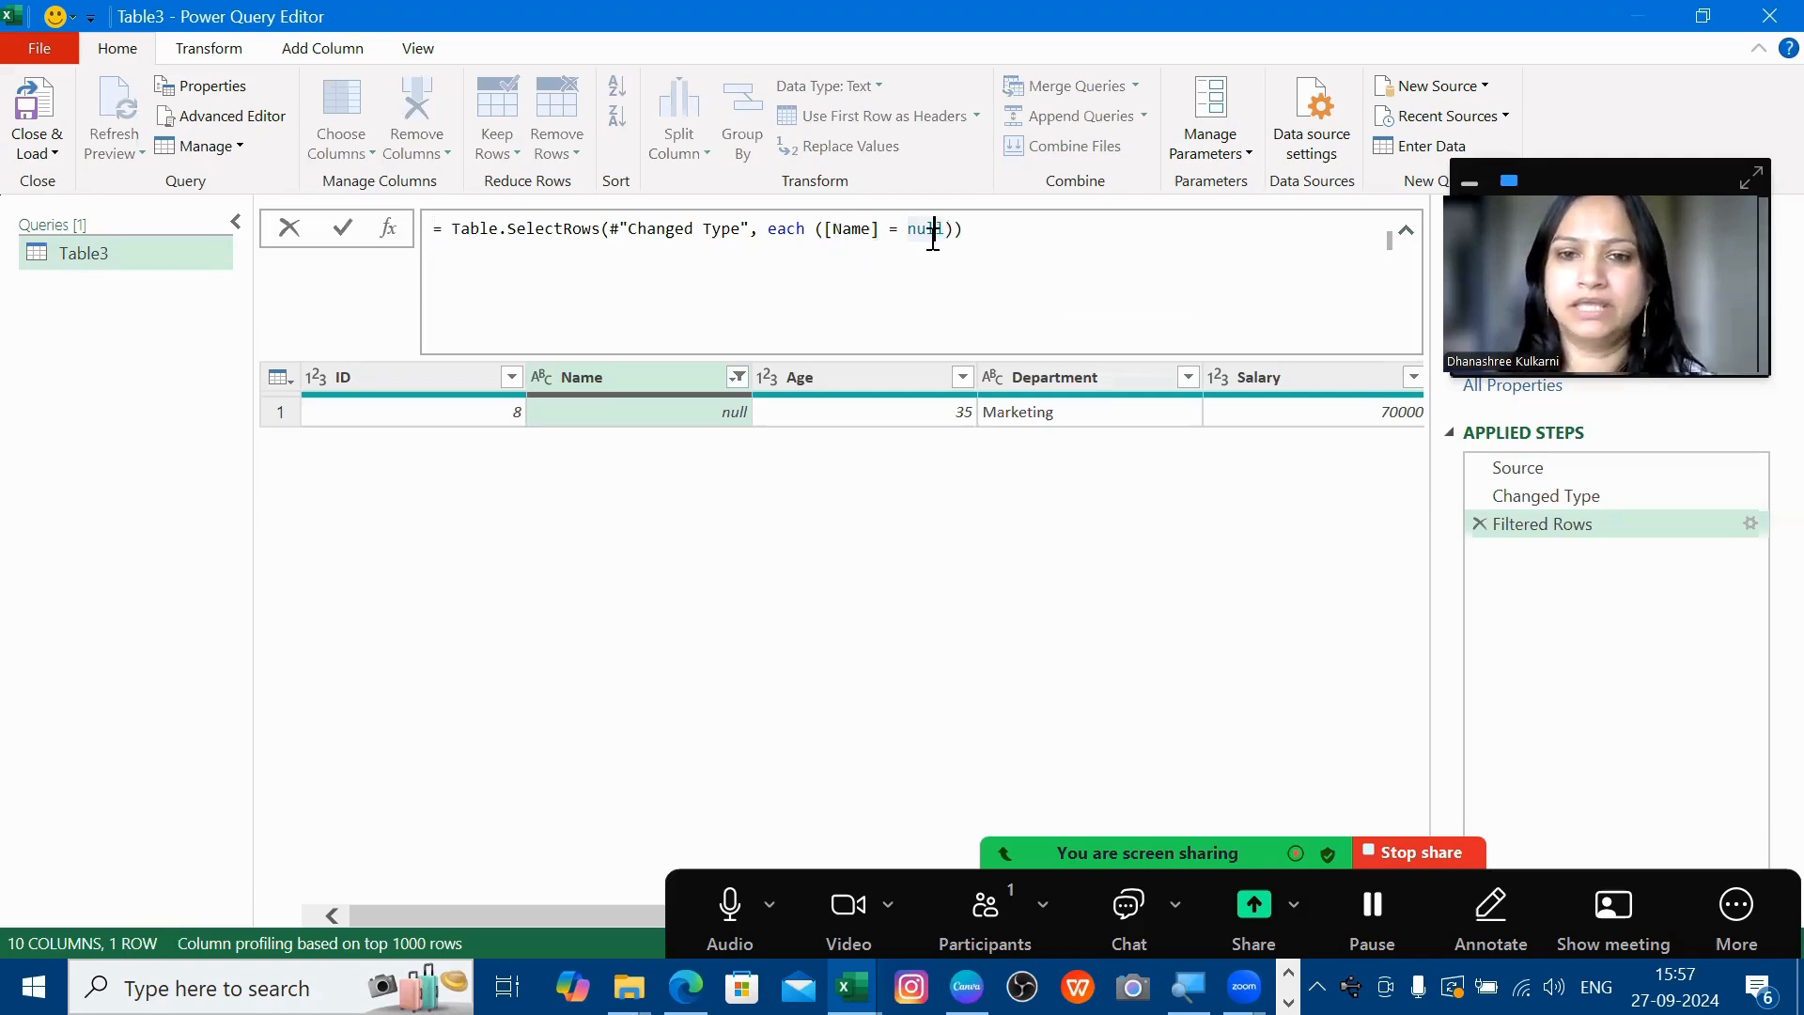
pyautogui.click(946, 233)
pyautogui.write('o')
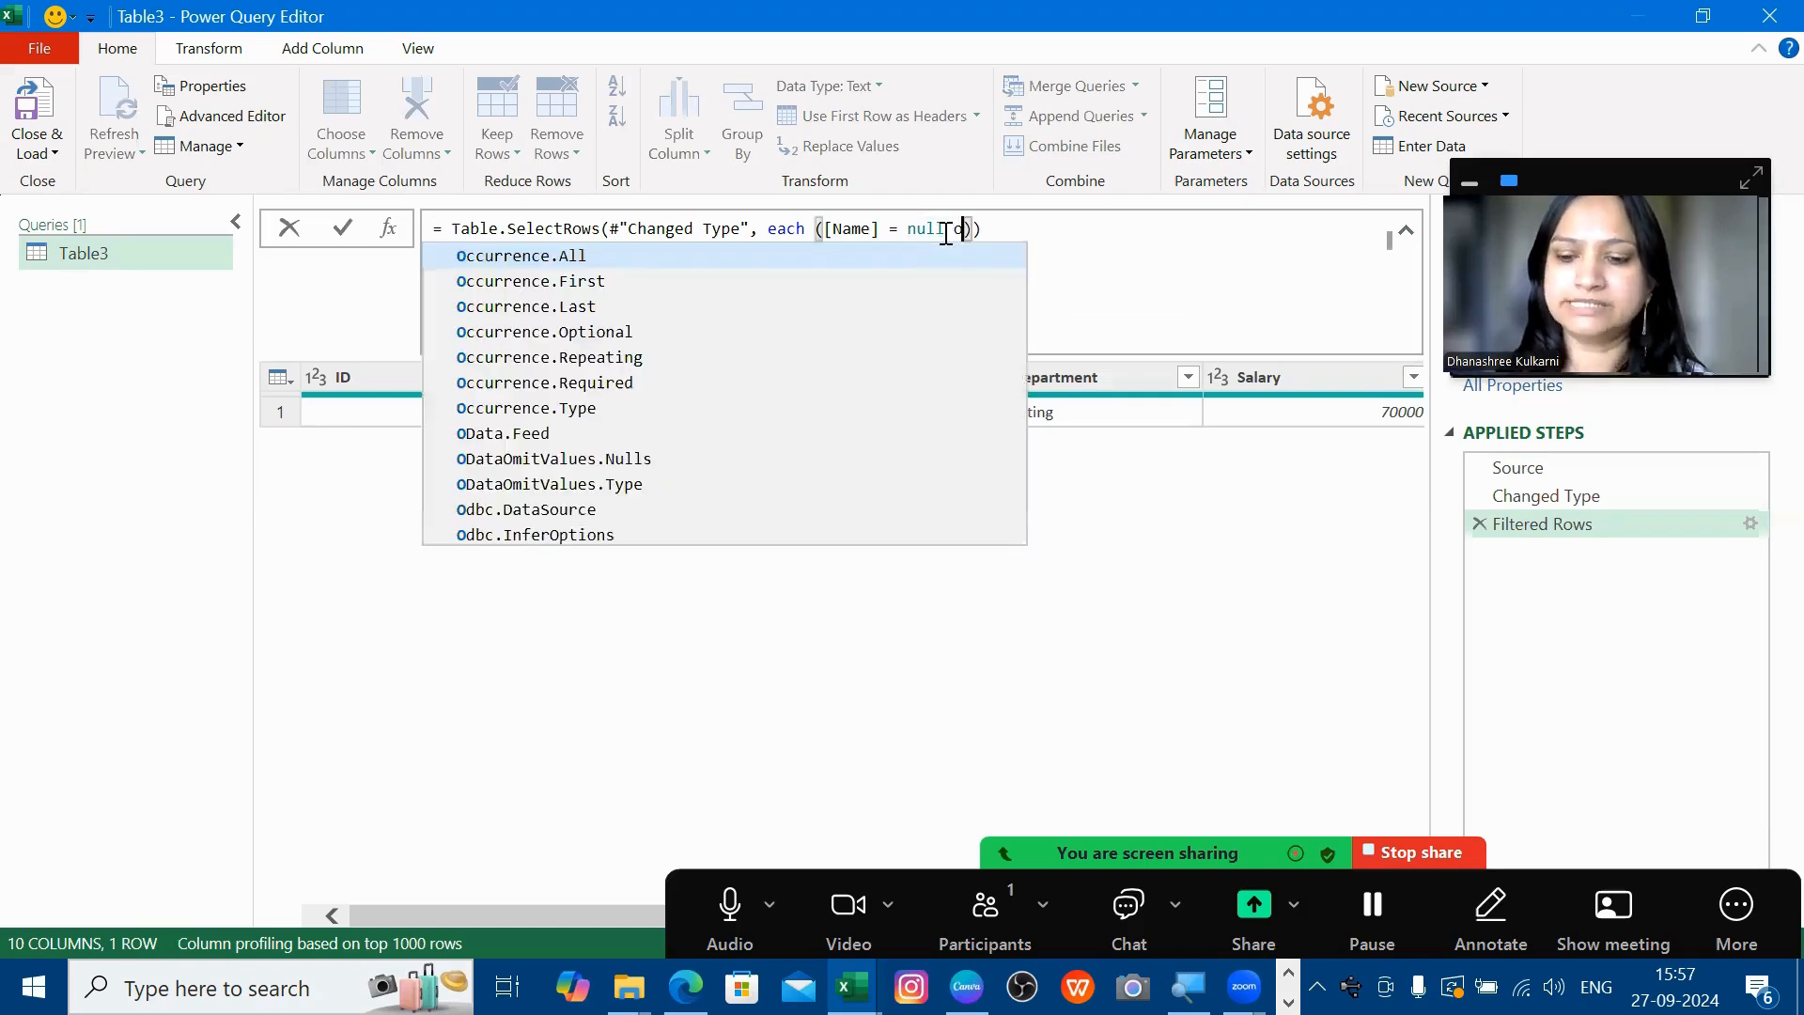
pyautogui.write('r [Age')
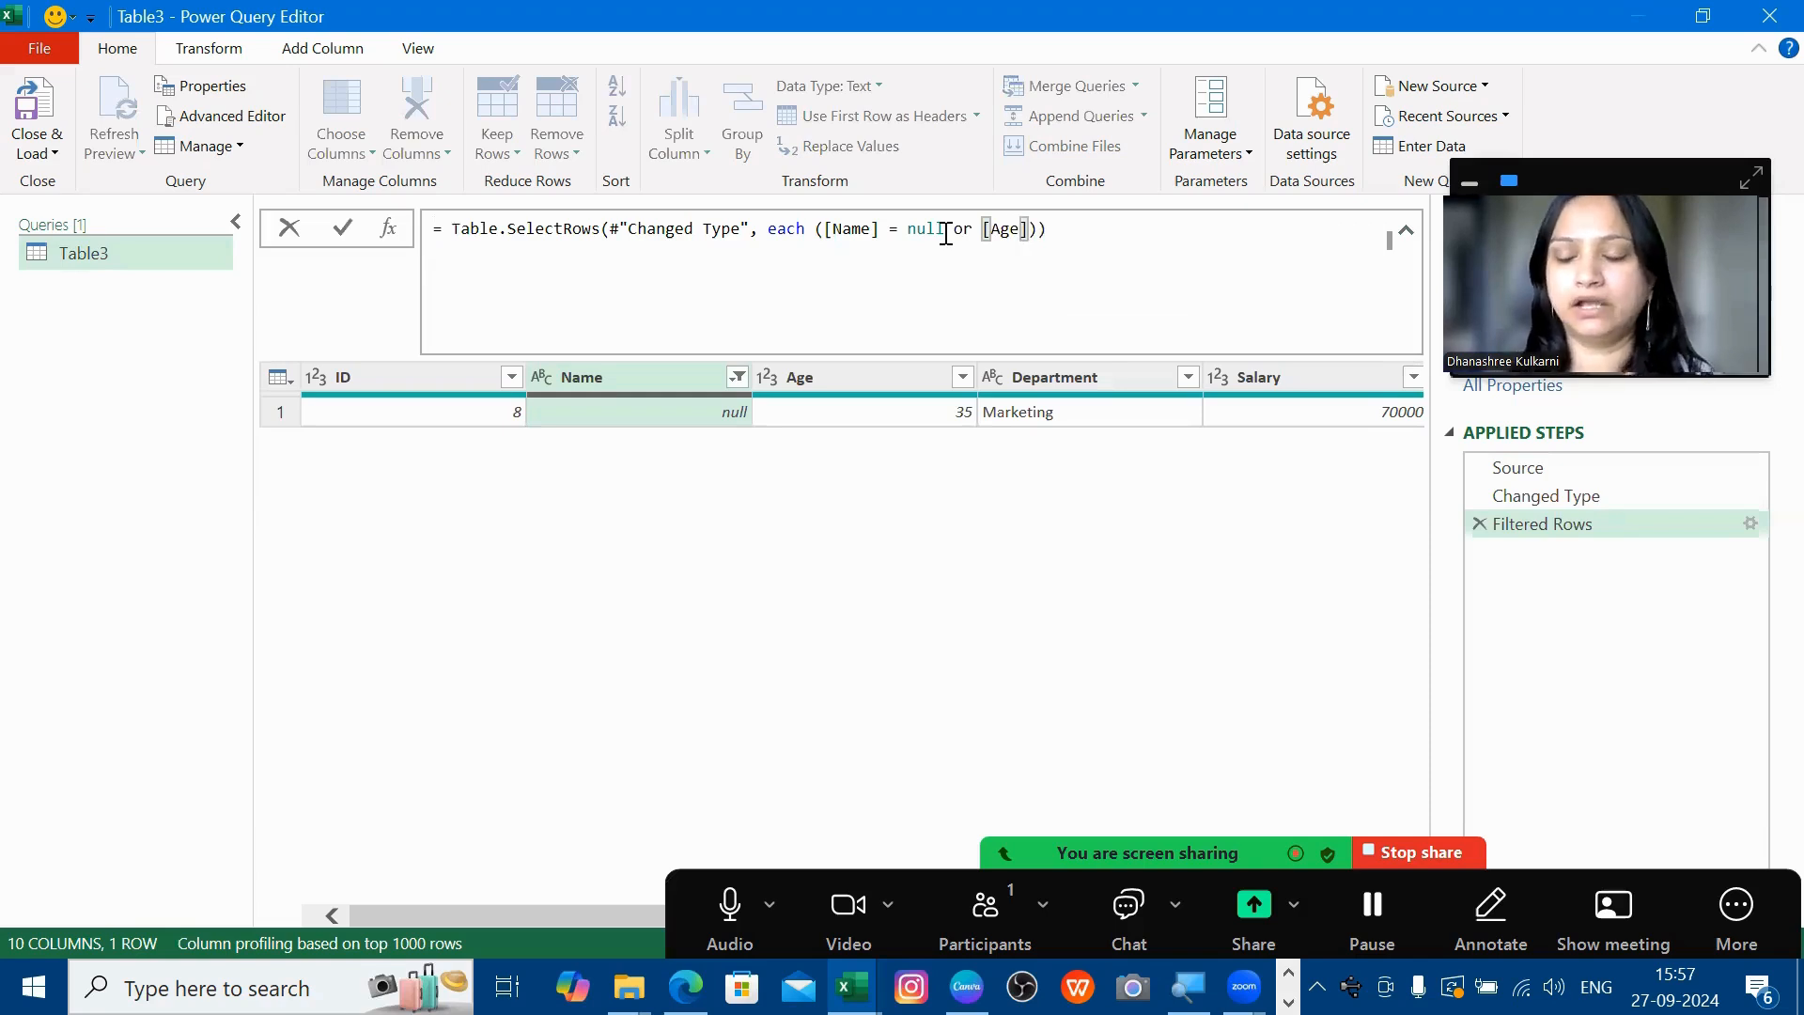
pyautogui.write(']=null')
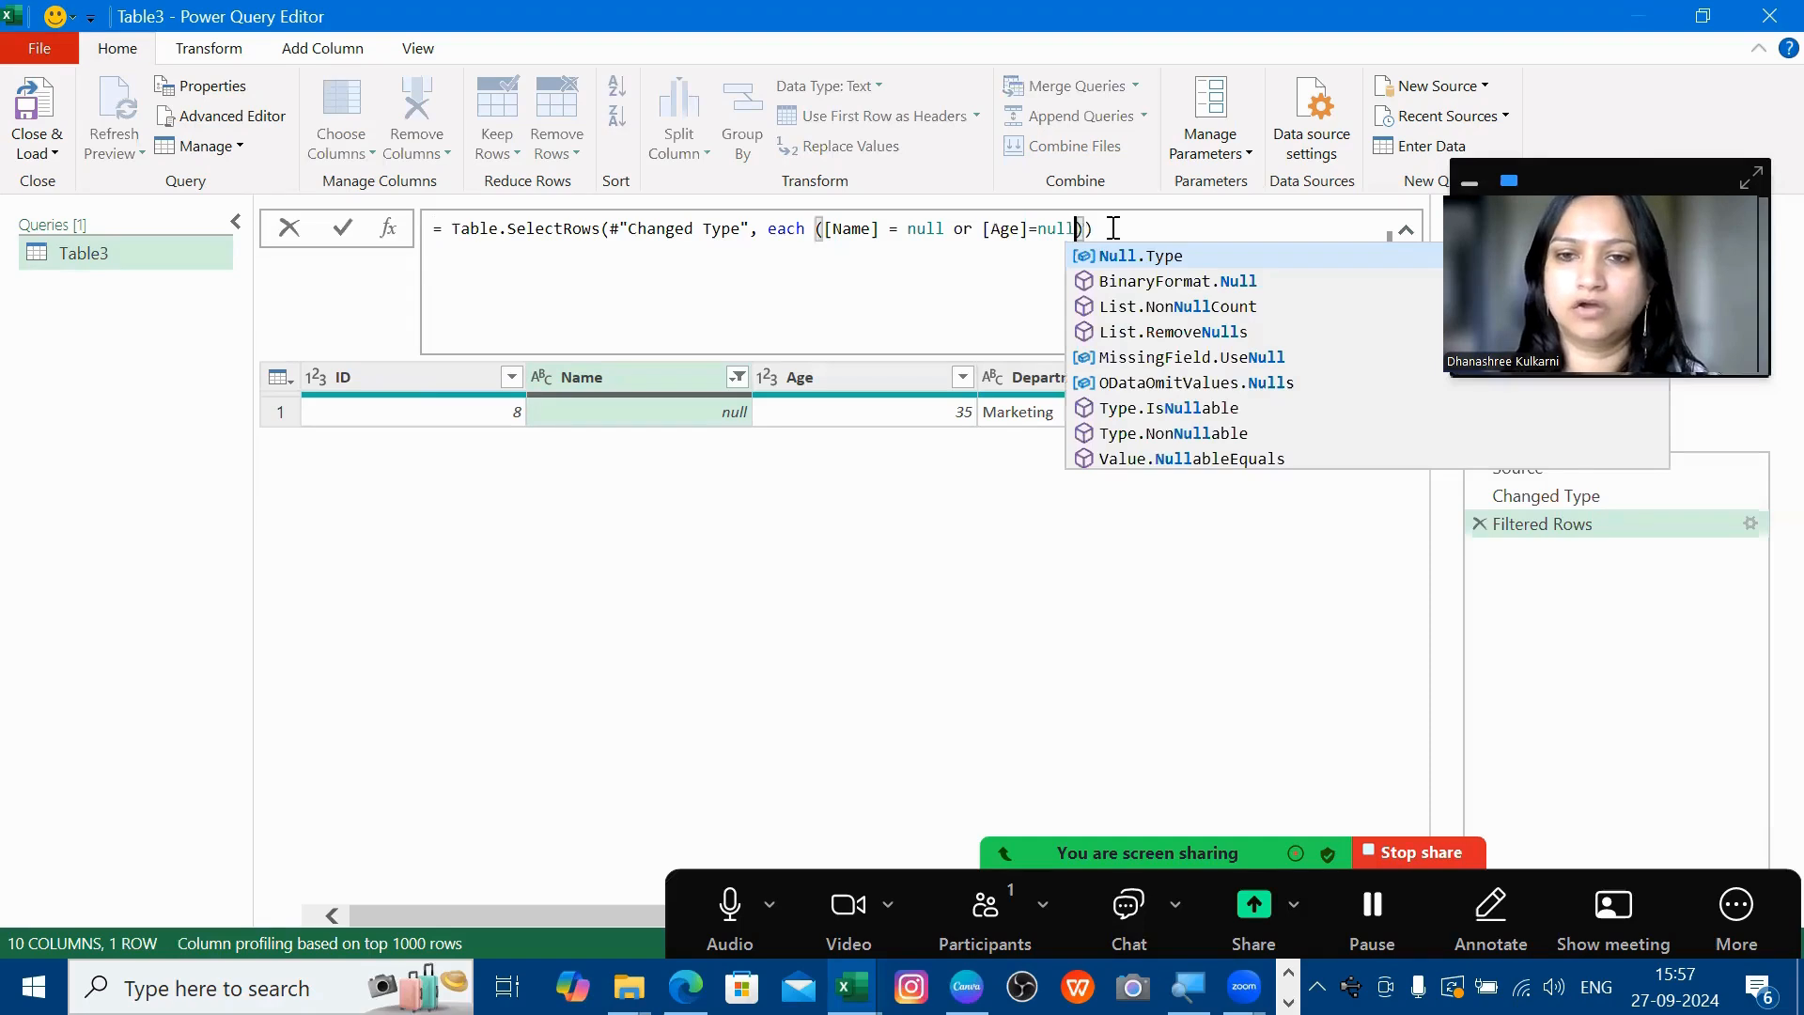
pyautogui.press('Return')
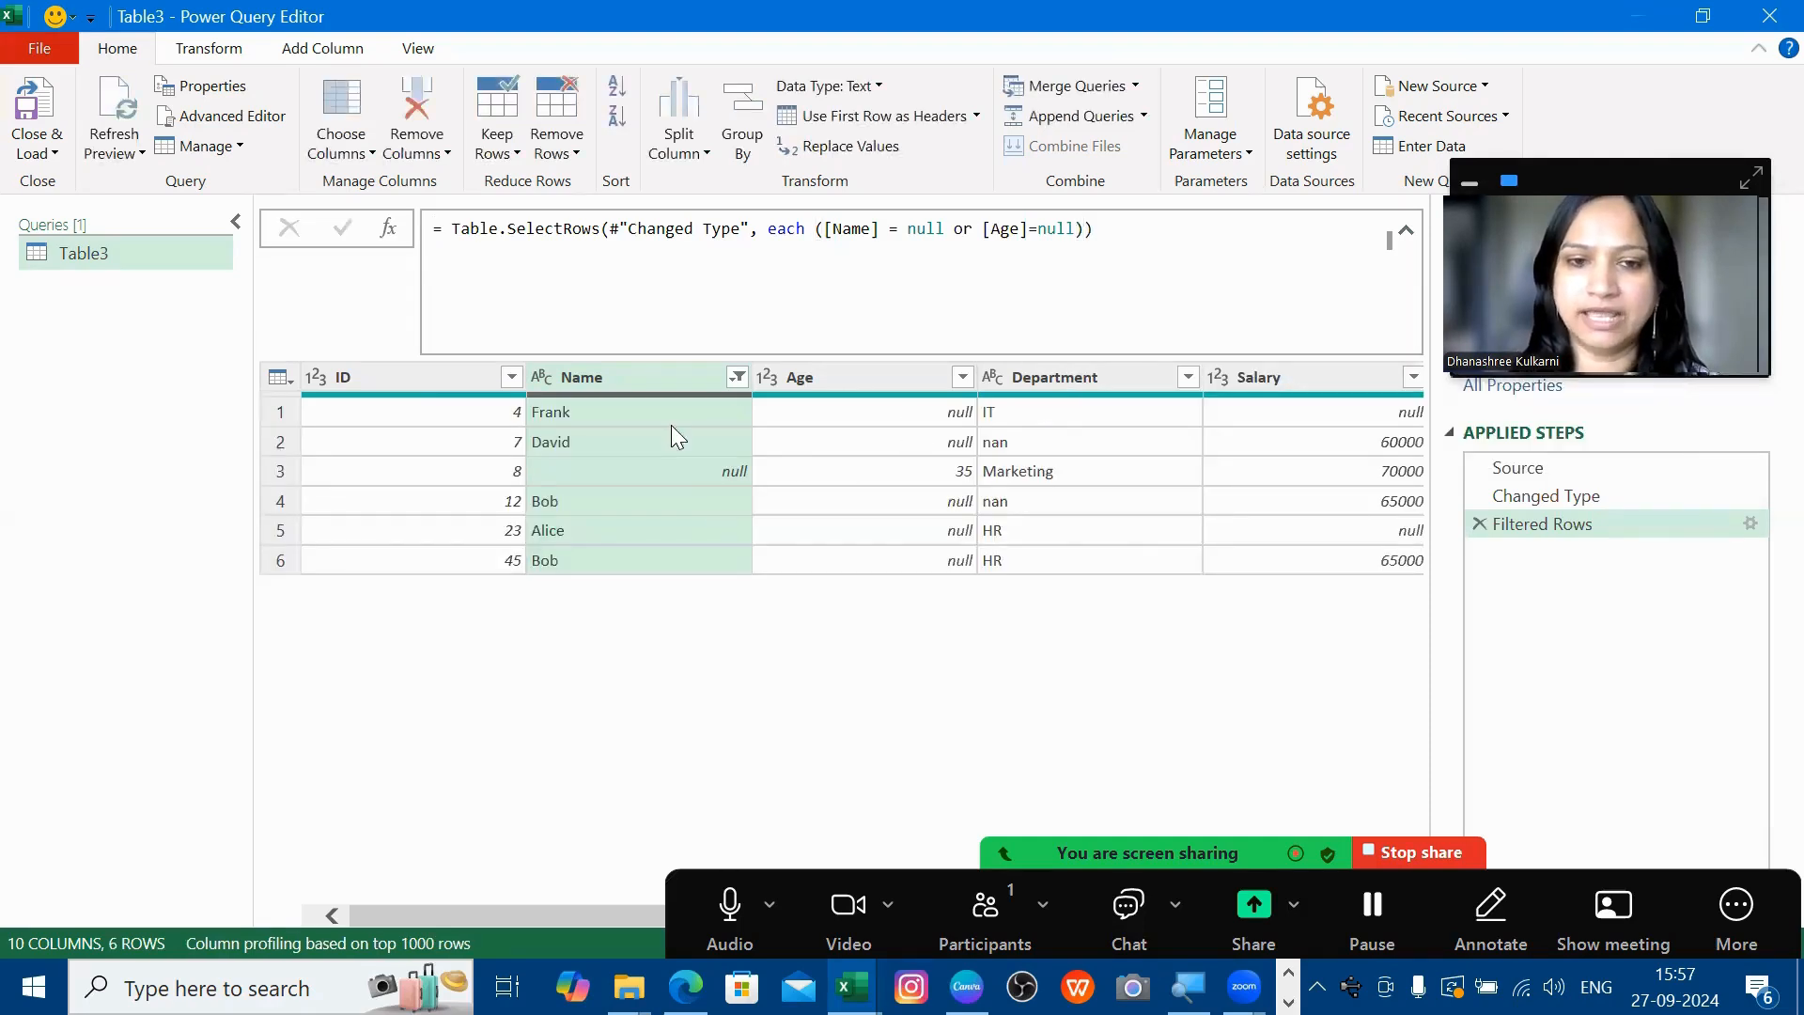
# - Select the whole Name-or-Age null condition in the formula bar
pyautogui.click(655, 461)
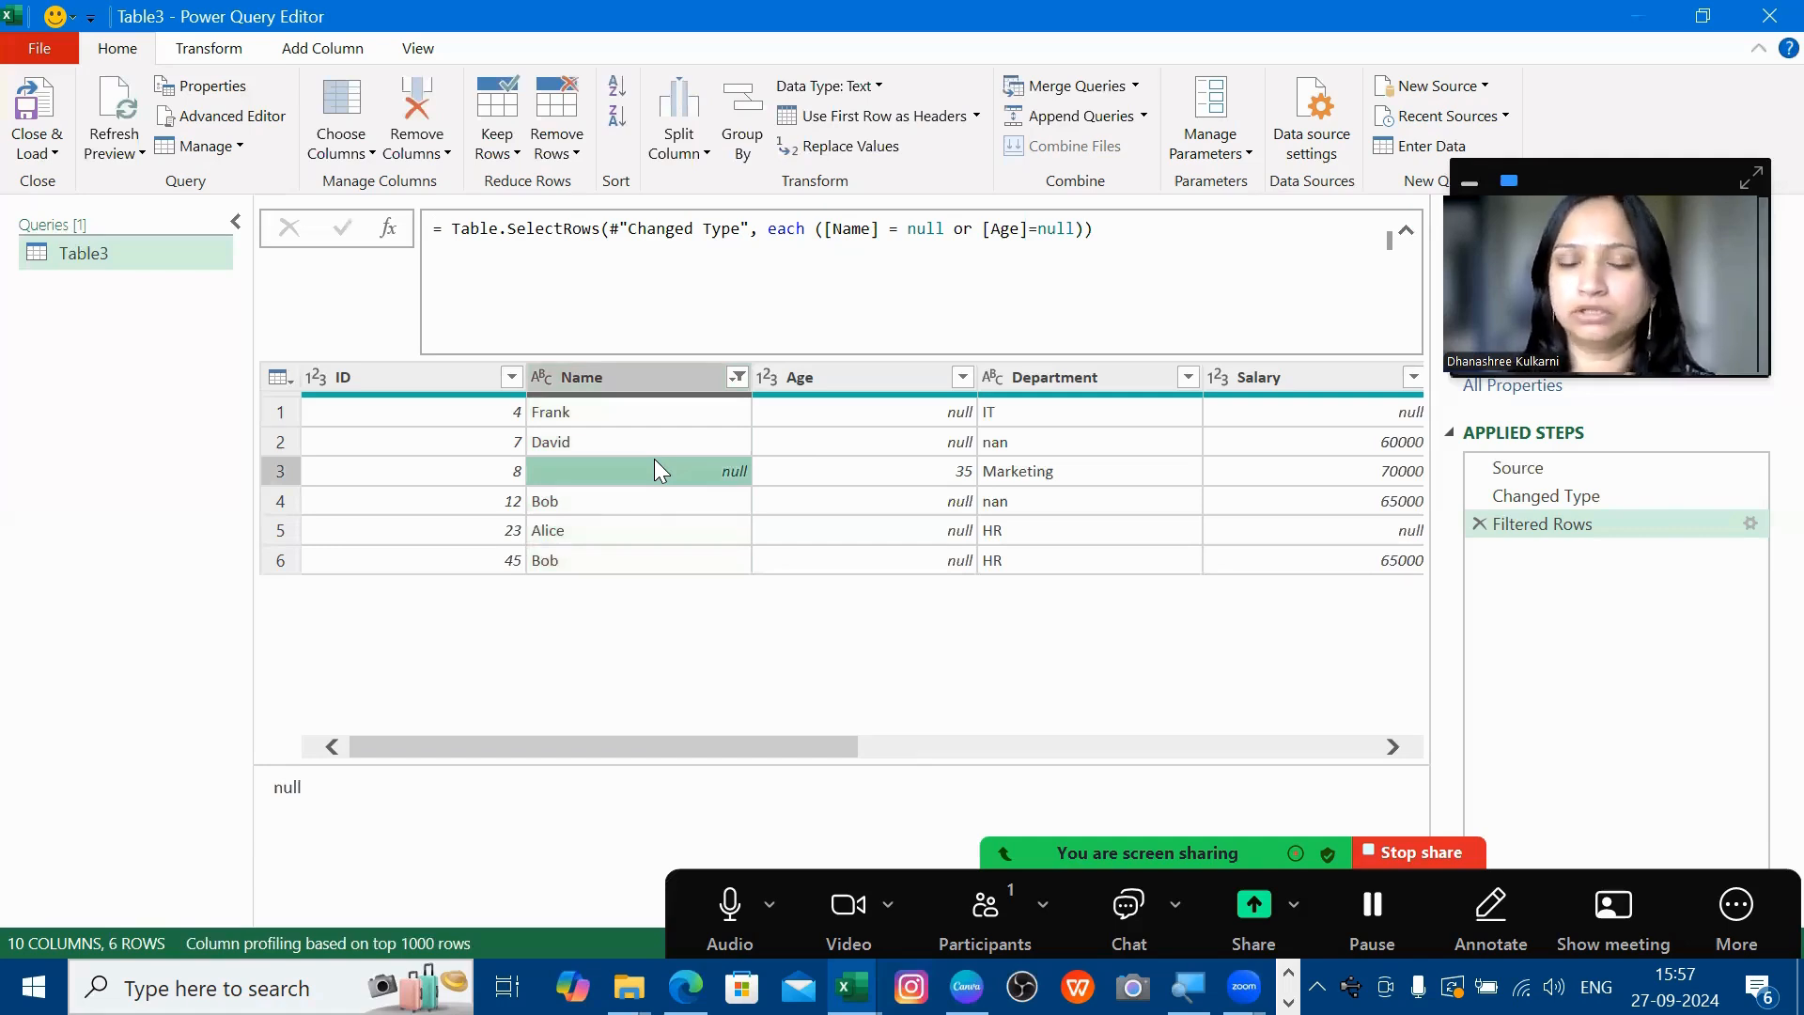
pyautogui.click(972, 234)
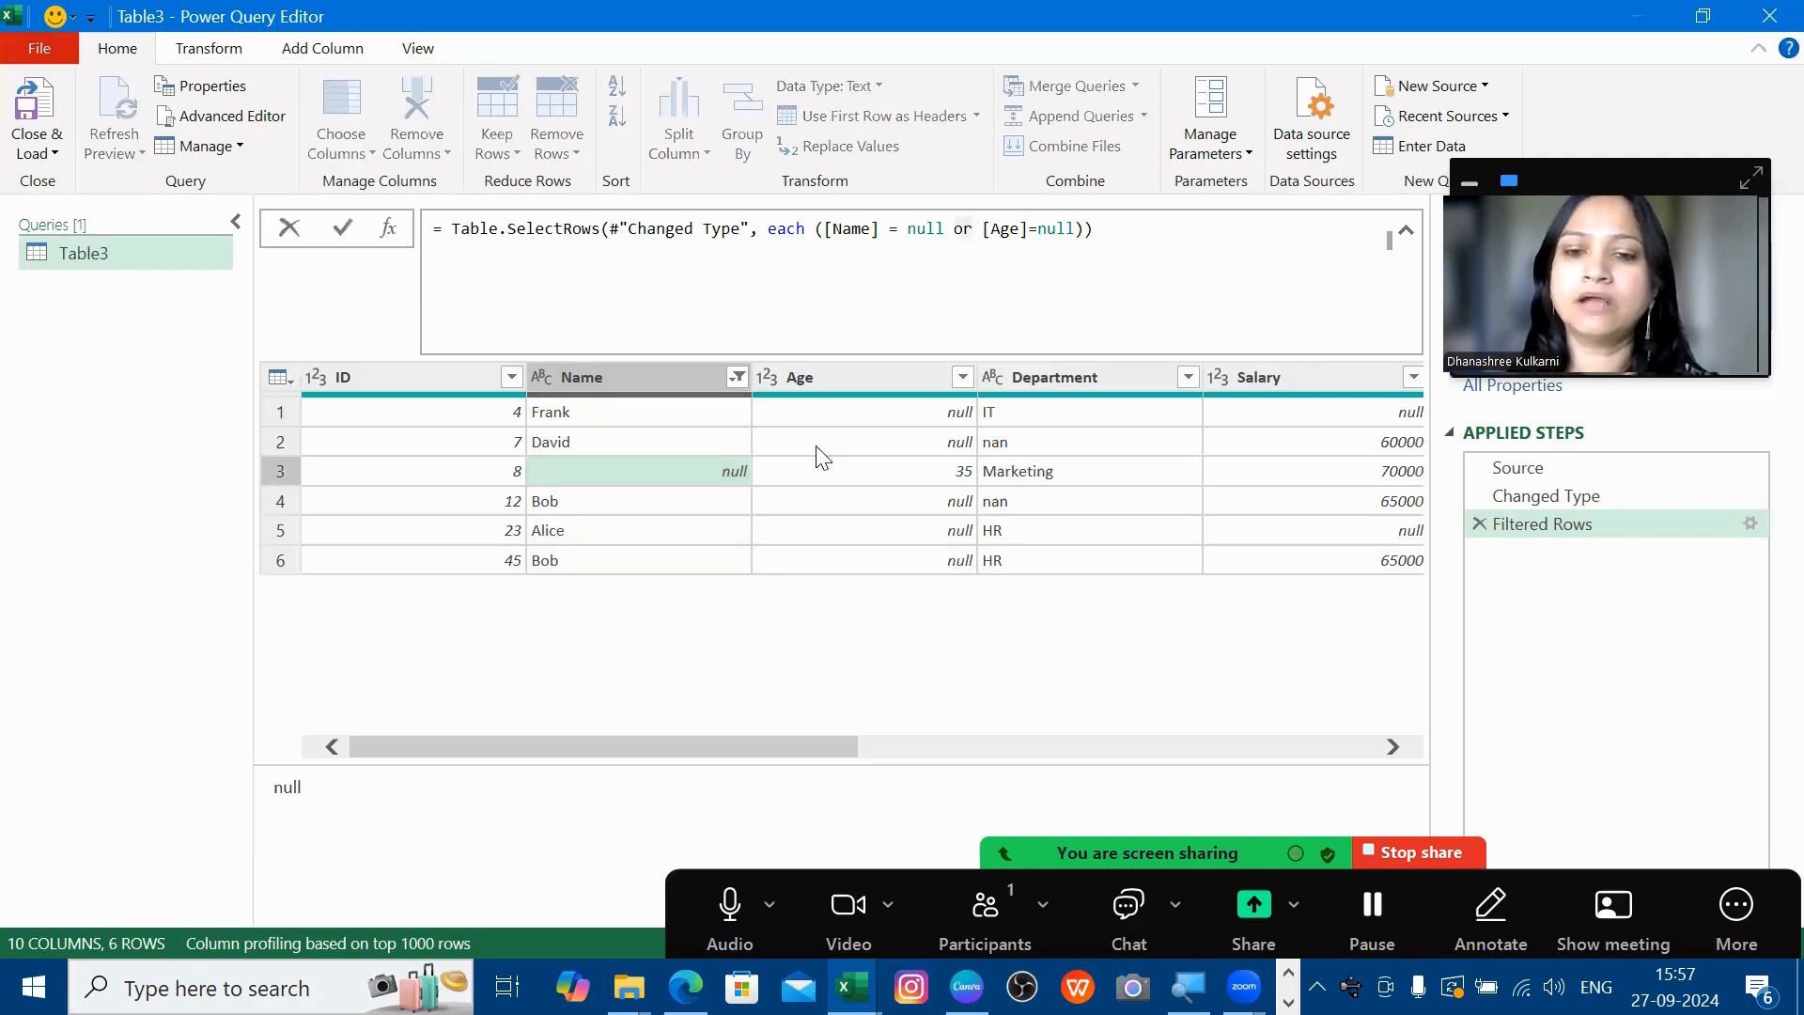
pyautogui.click(816, 447)
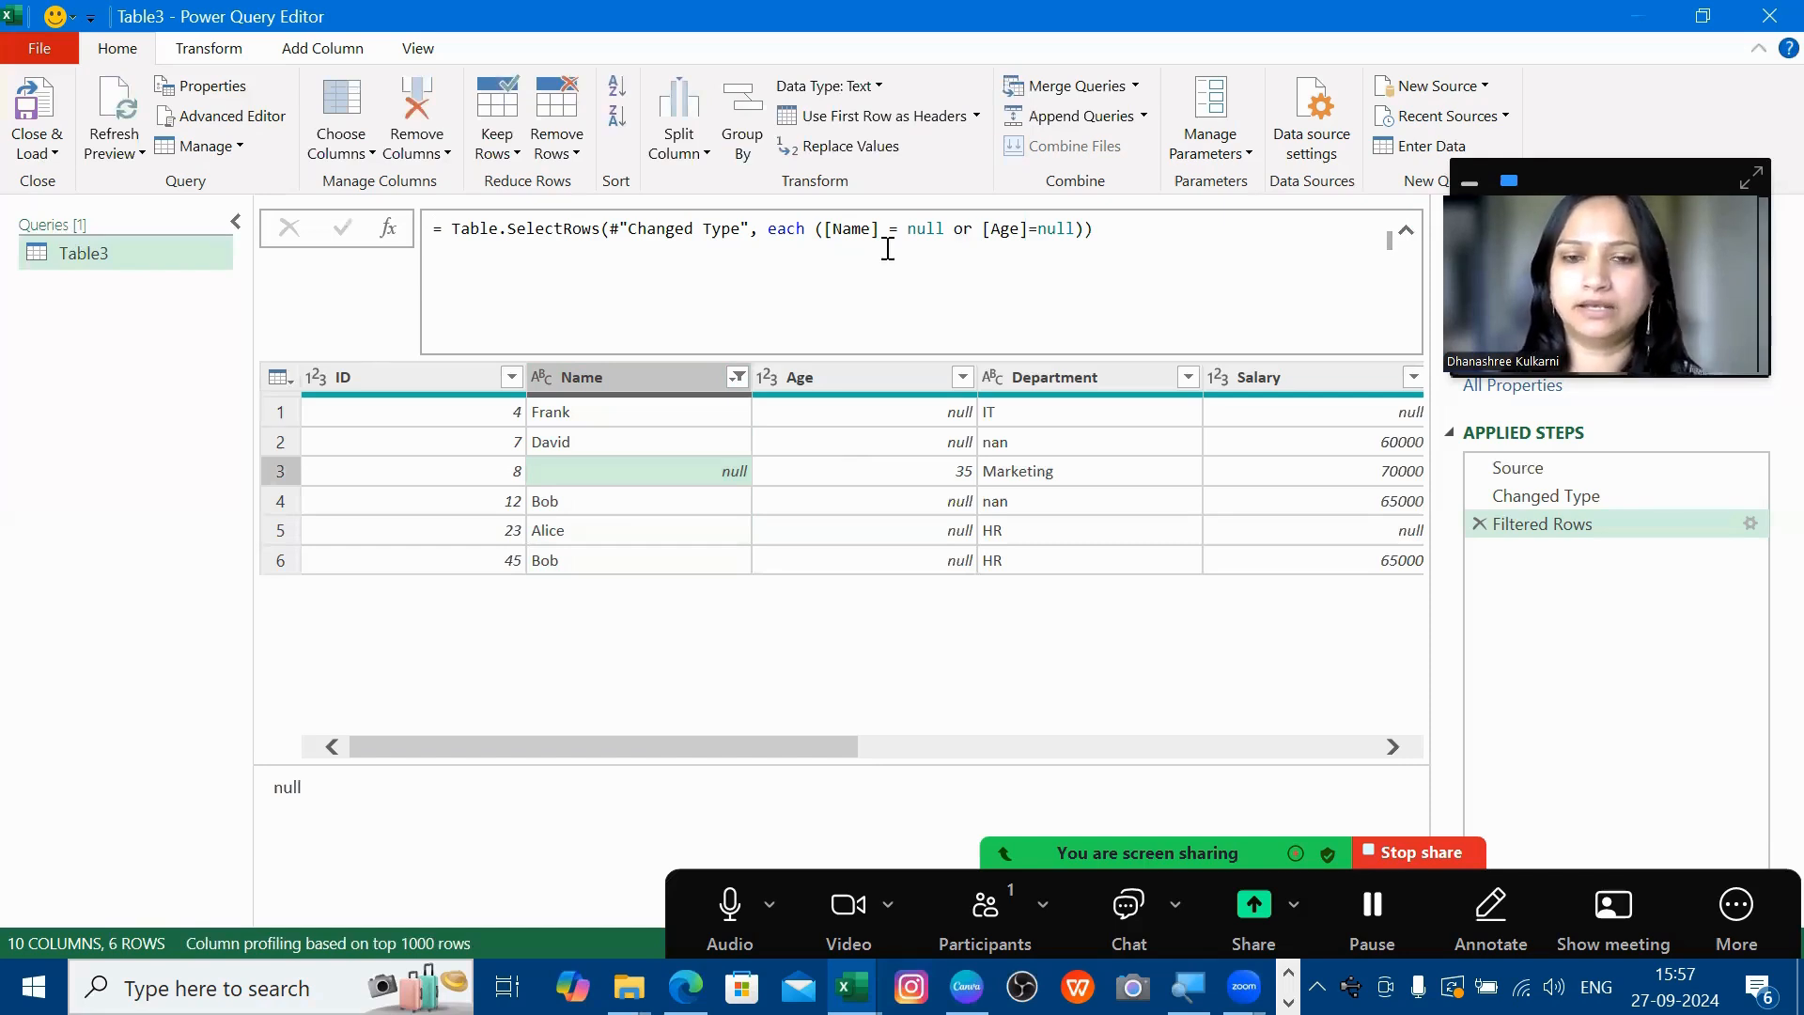
pyautogui.moveTo(814, 229); pyautogui.dragTo(1084, 229)
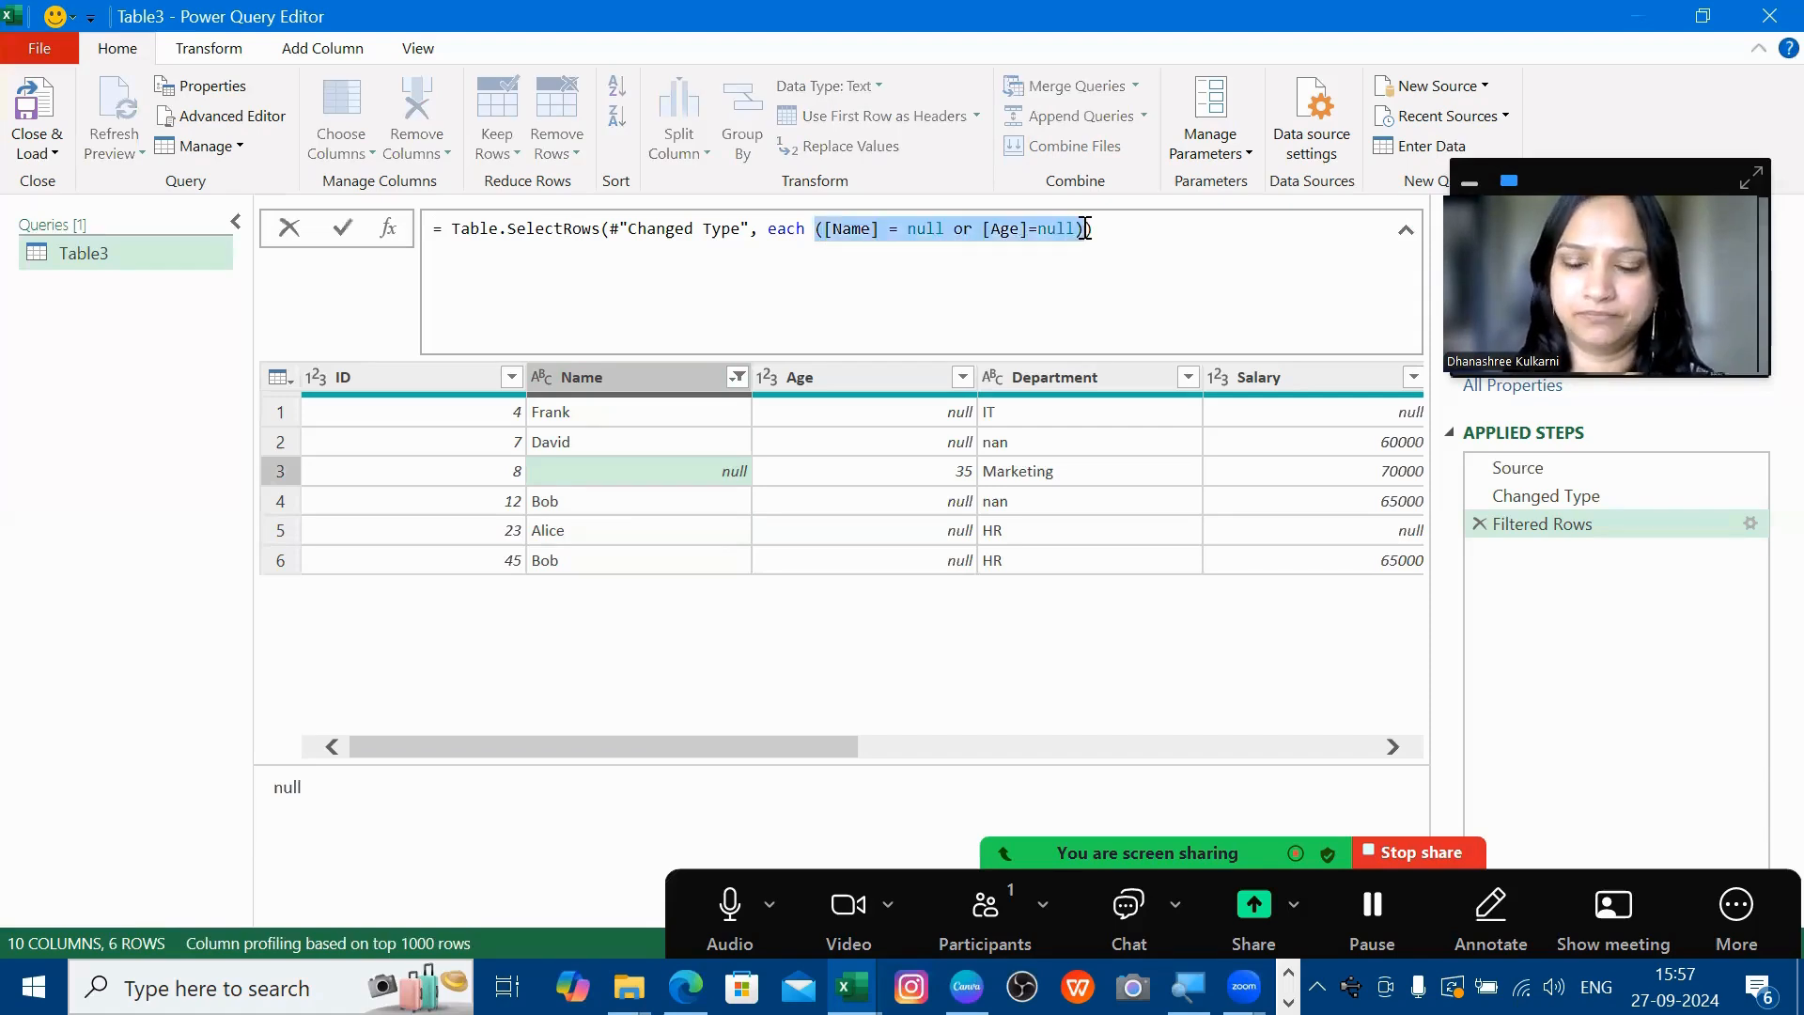
# - Replace the filter condition with each Record.ToList(_), which triggers a List-to-Logical Expression.Error
pyautogui.press('BackSpace')
pyautogui.write('_')
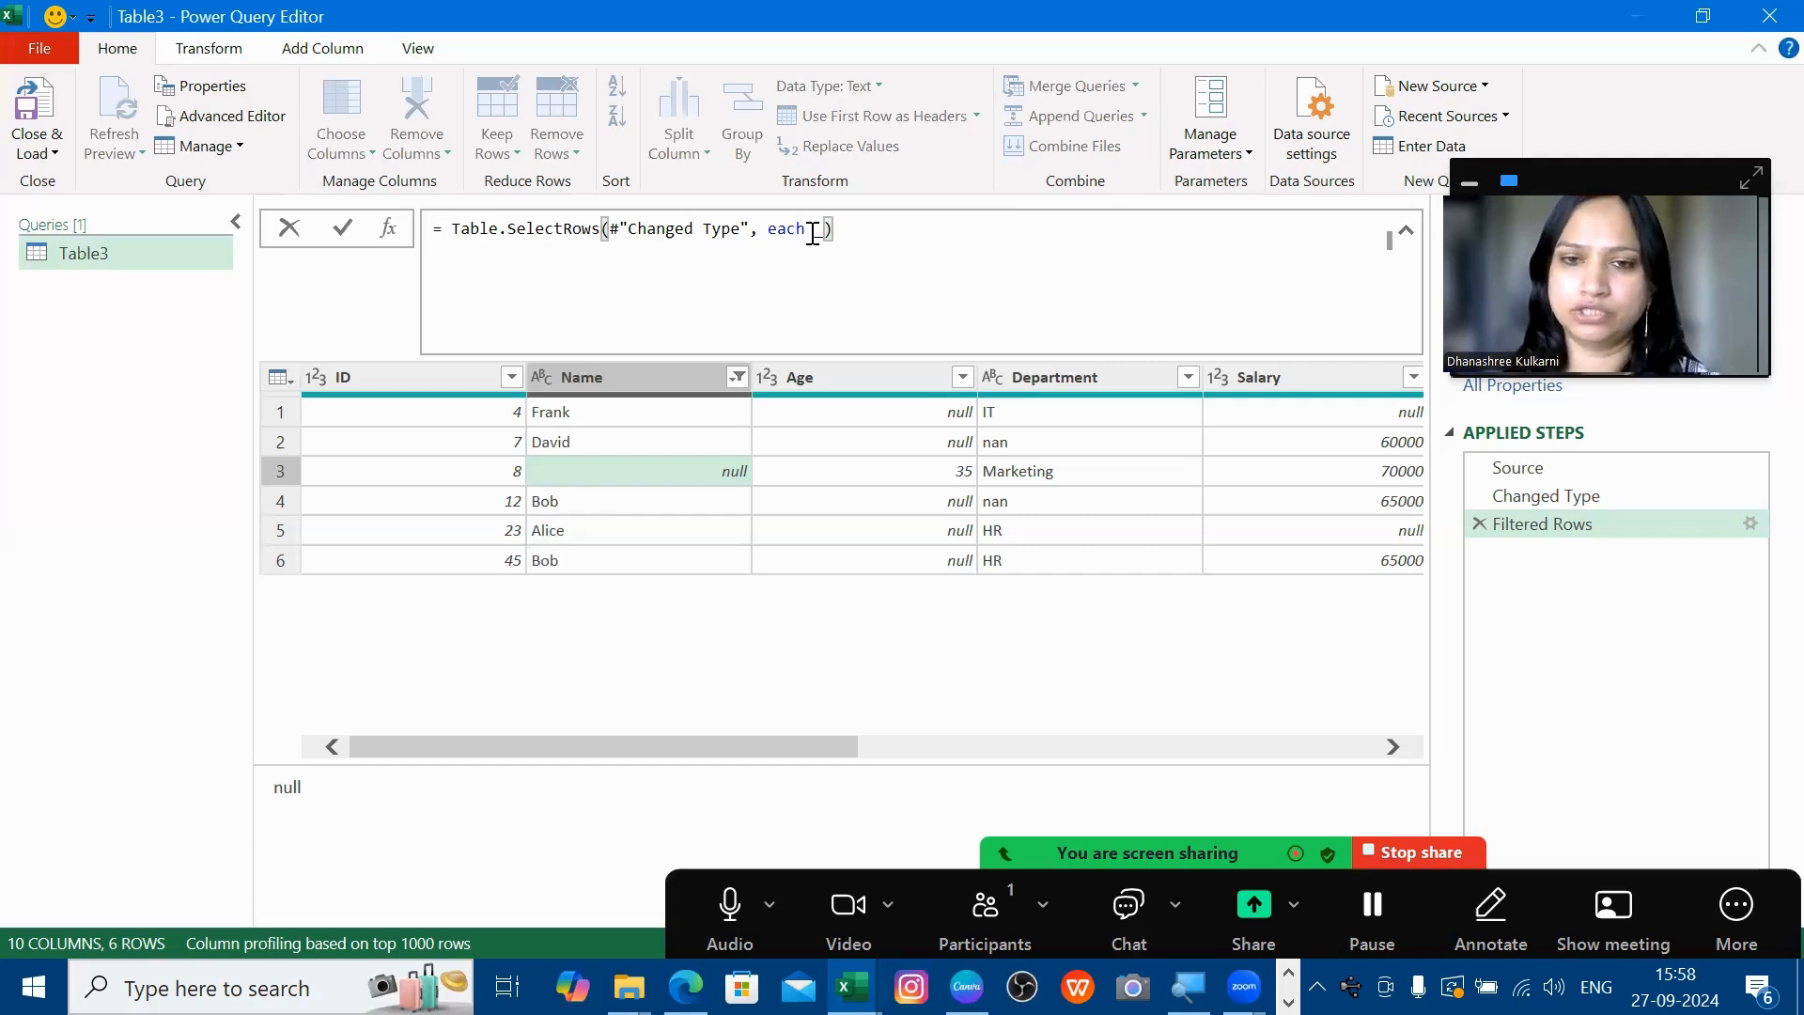
pyautogui.write('RE')
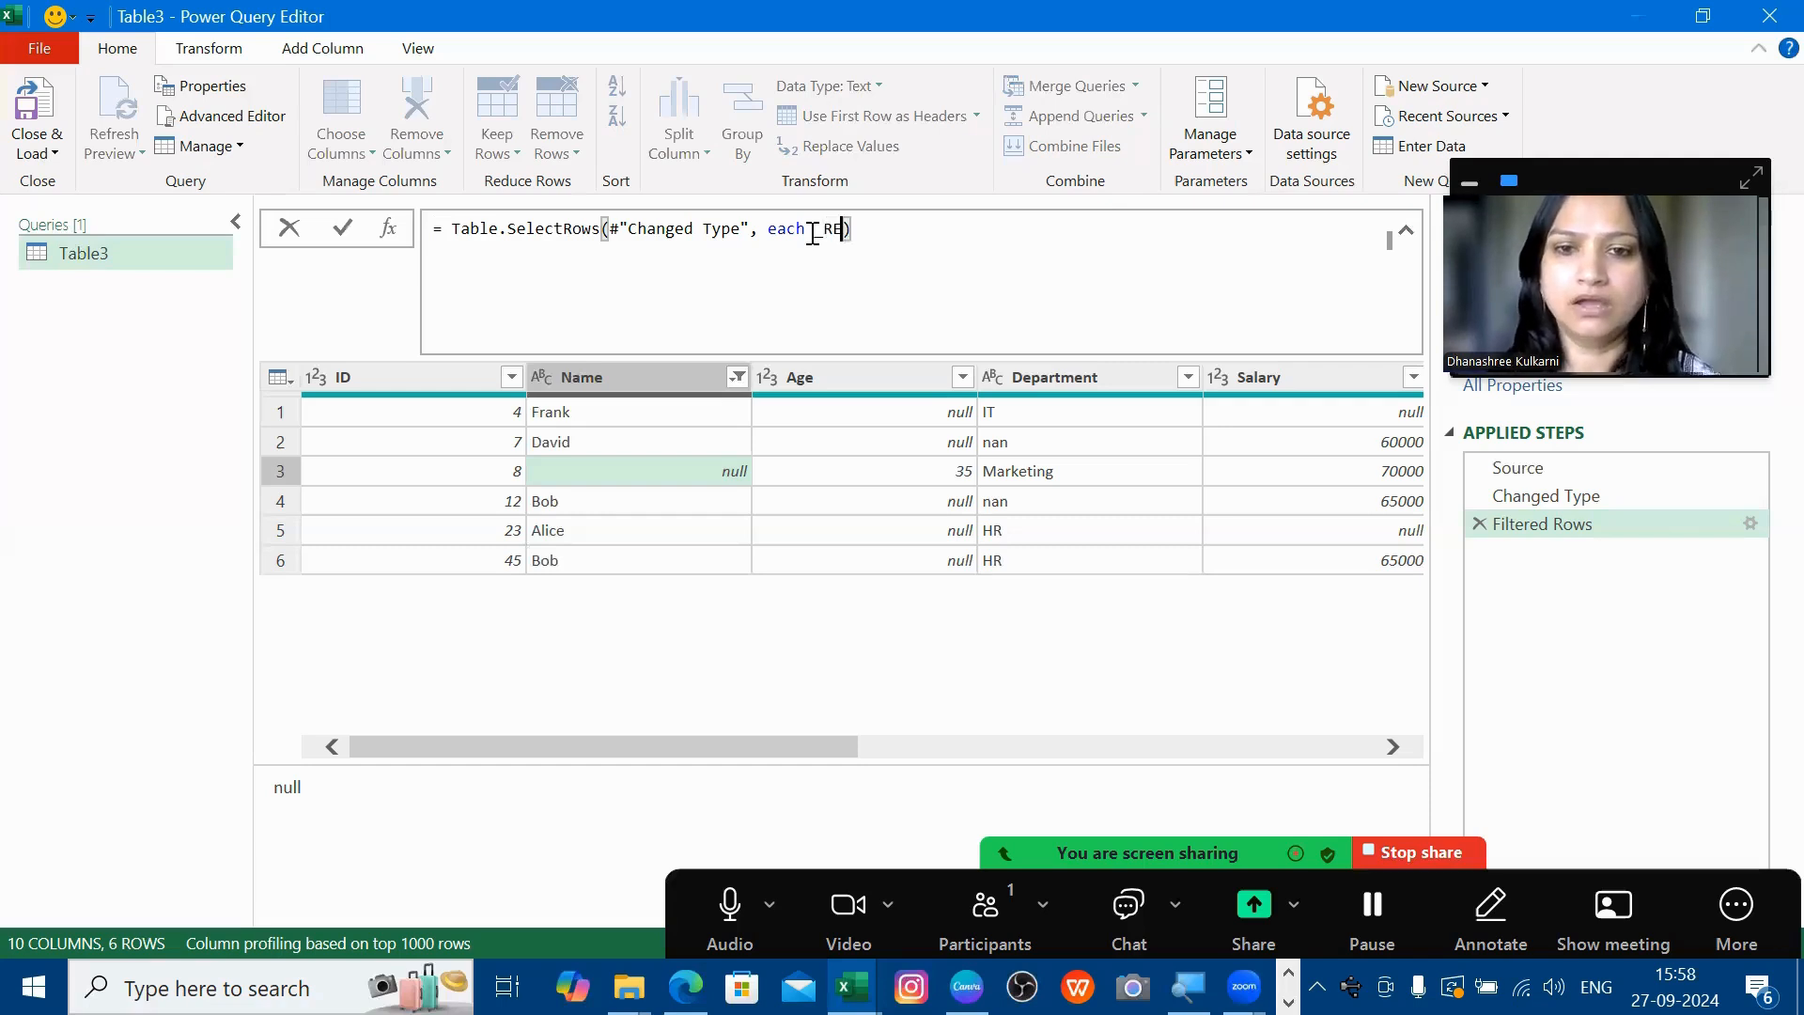
pyautogui.press('BackSpace')
pyautogui.press('BackSpace')
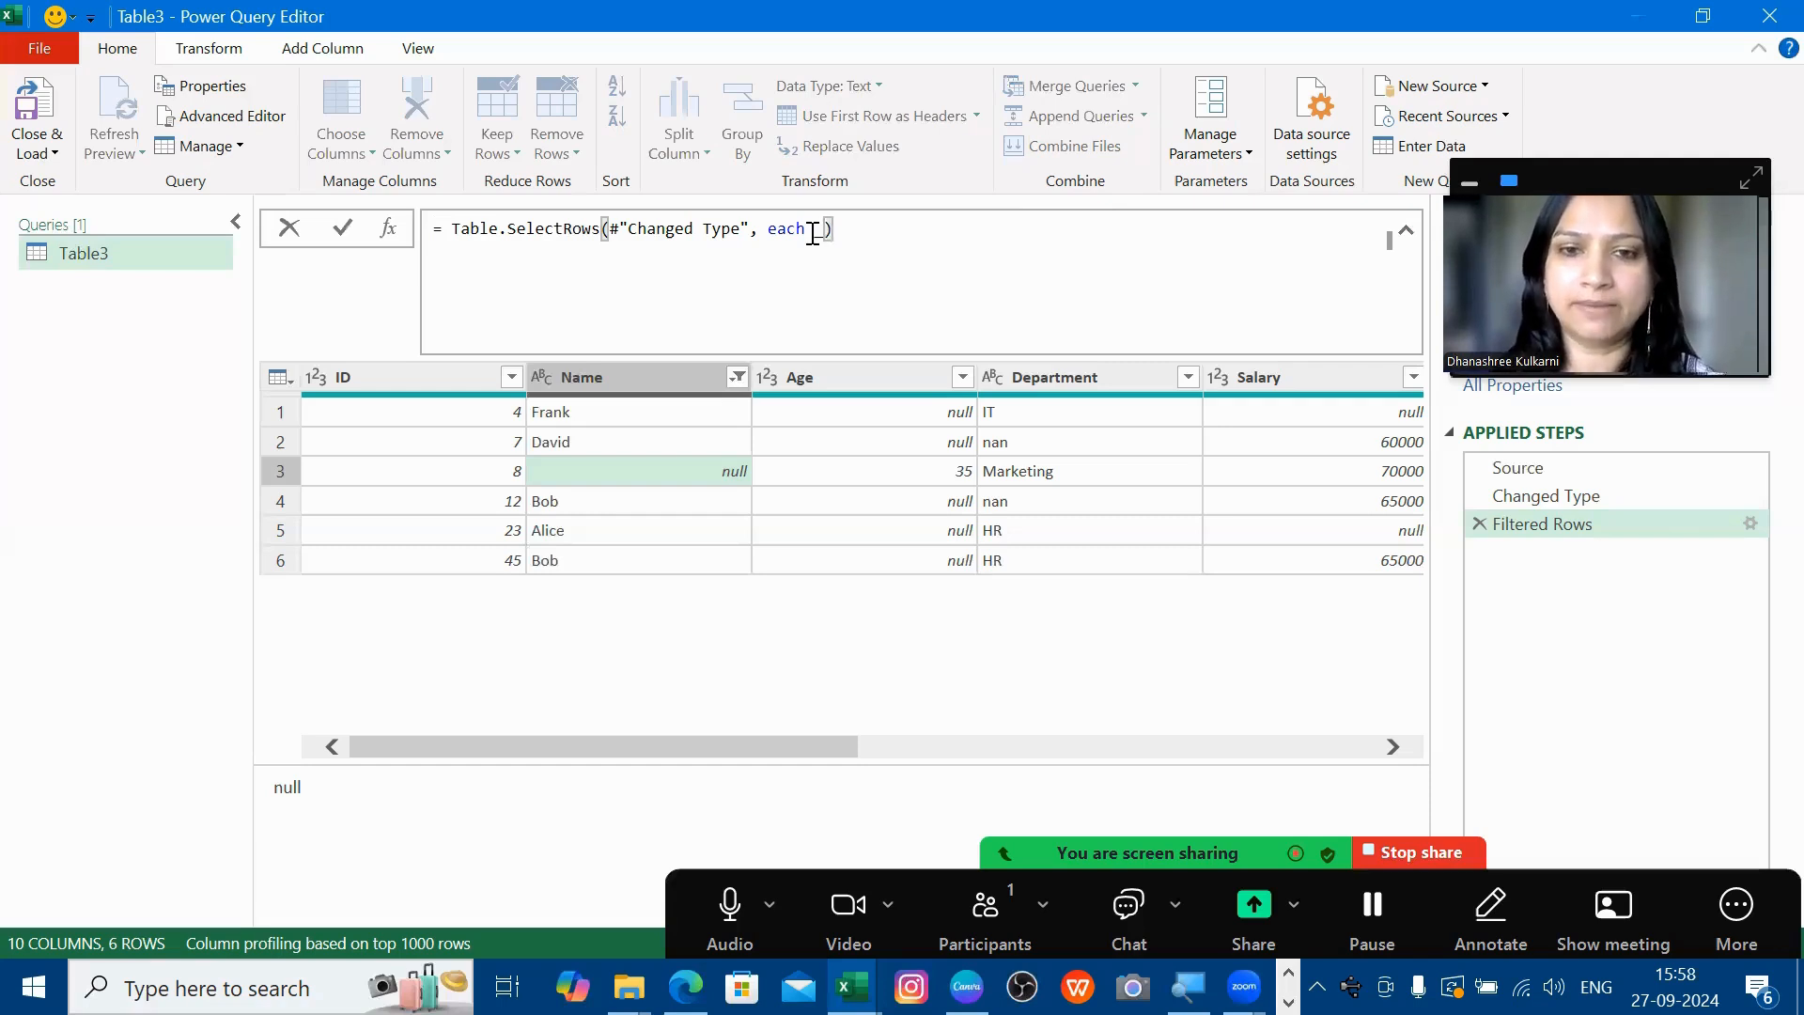
pyautogui.write('Rec ')
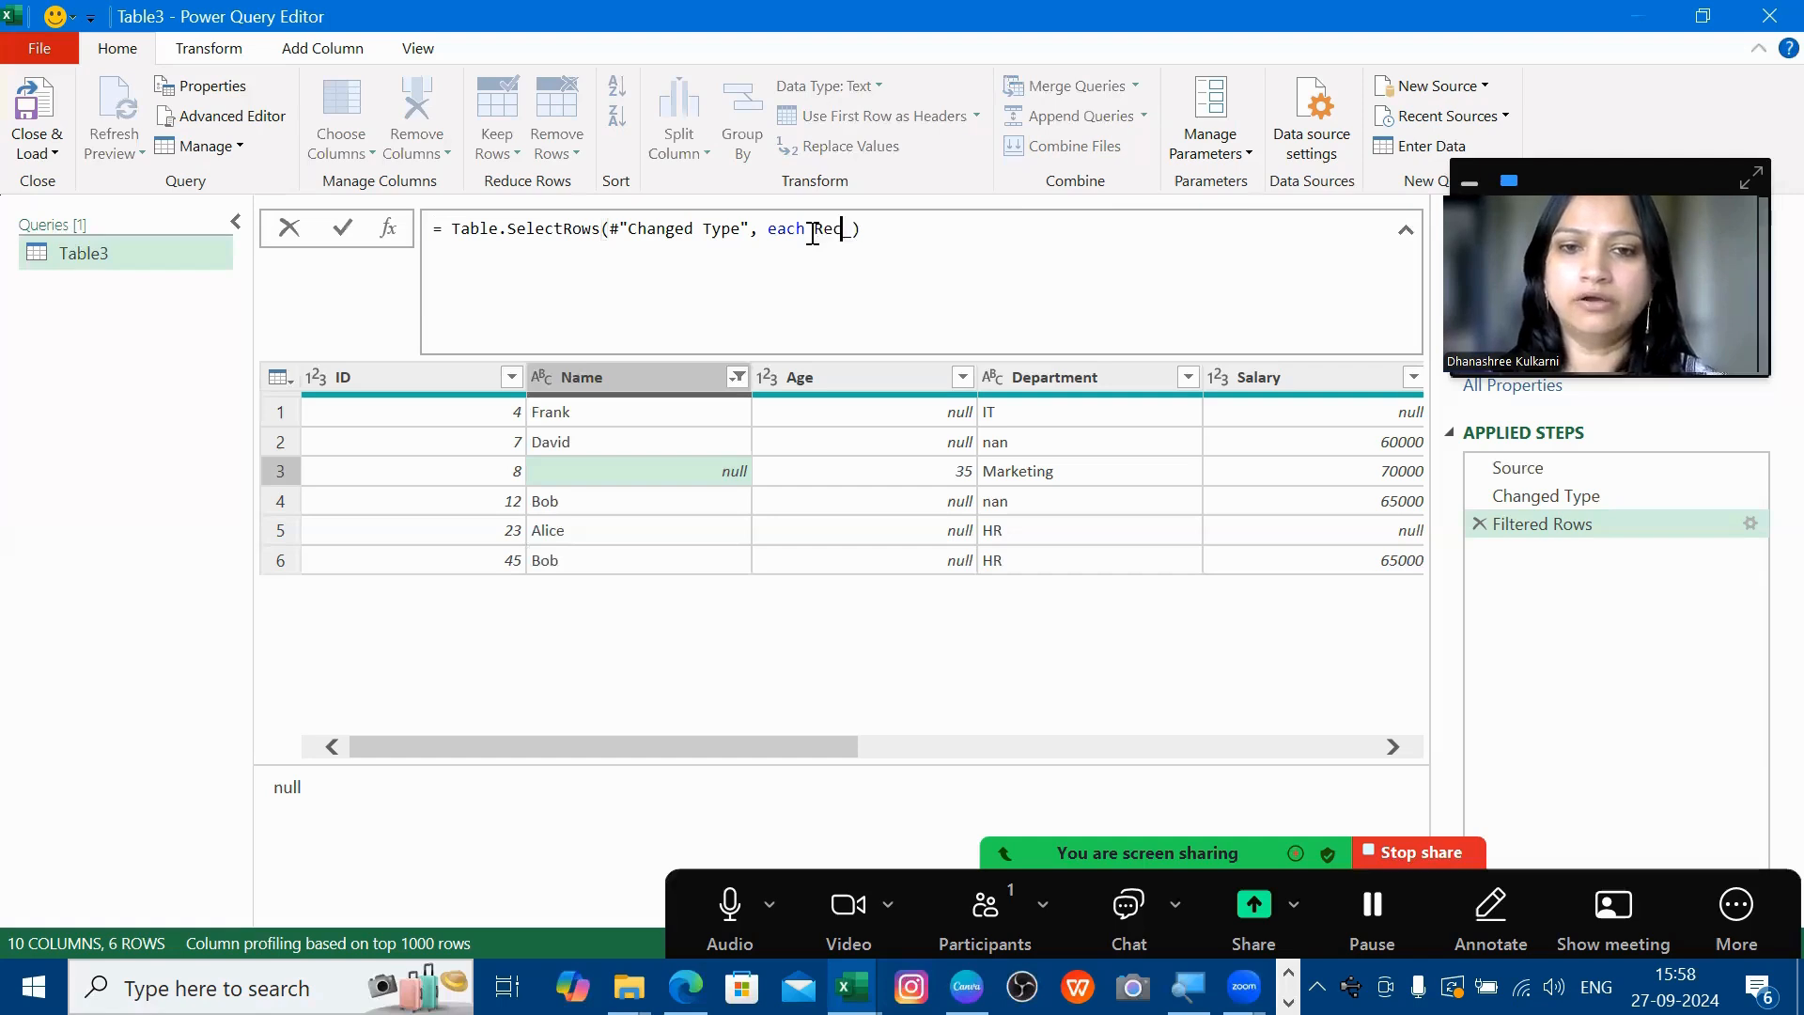
pyautogui.write('ord.')
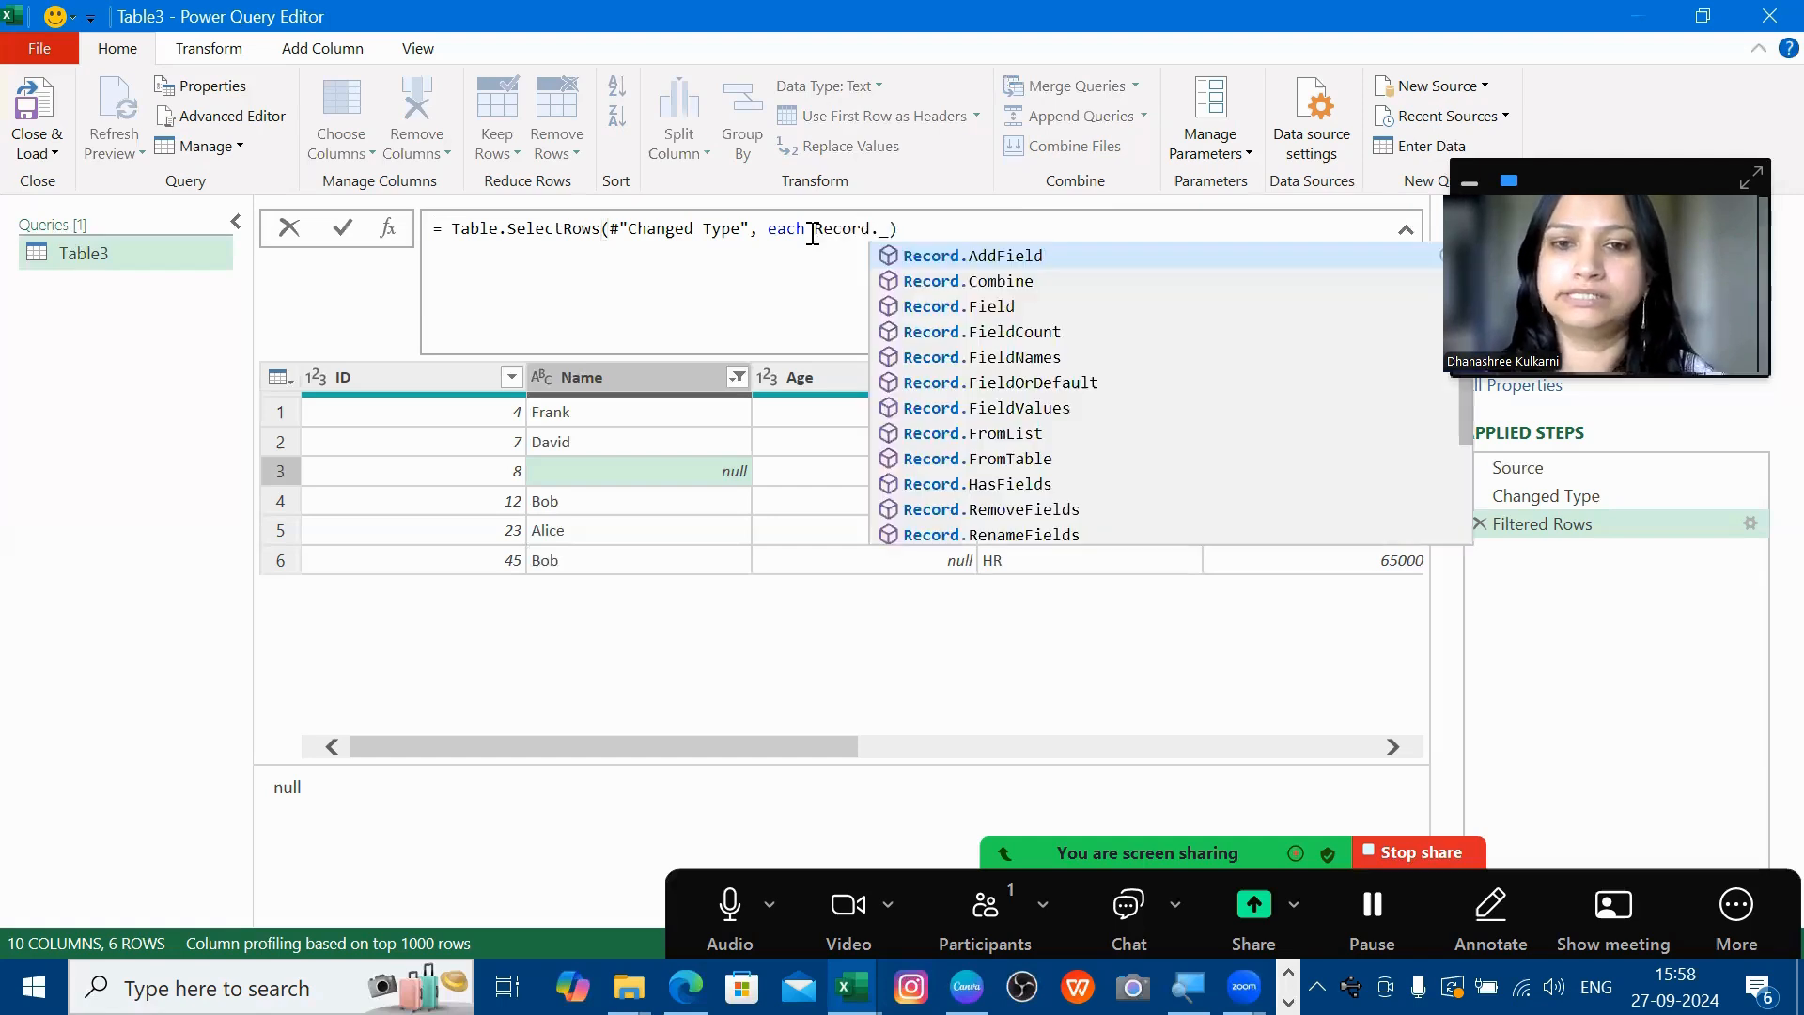
pyautogui.write('Tol')
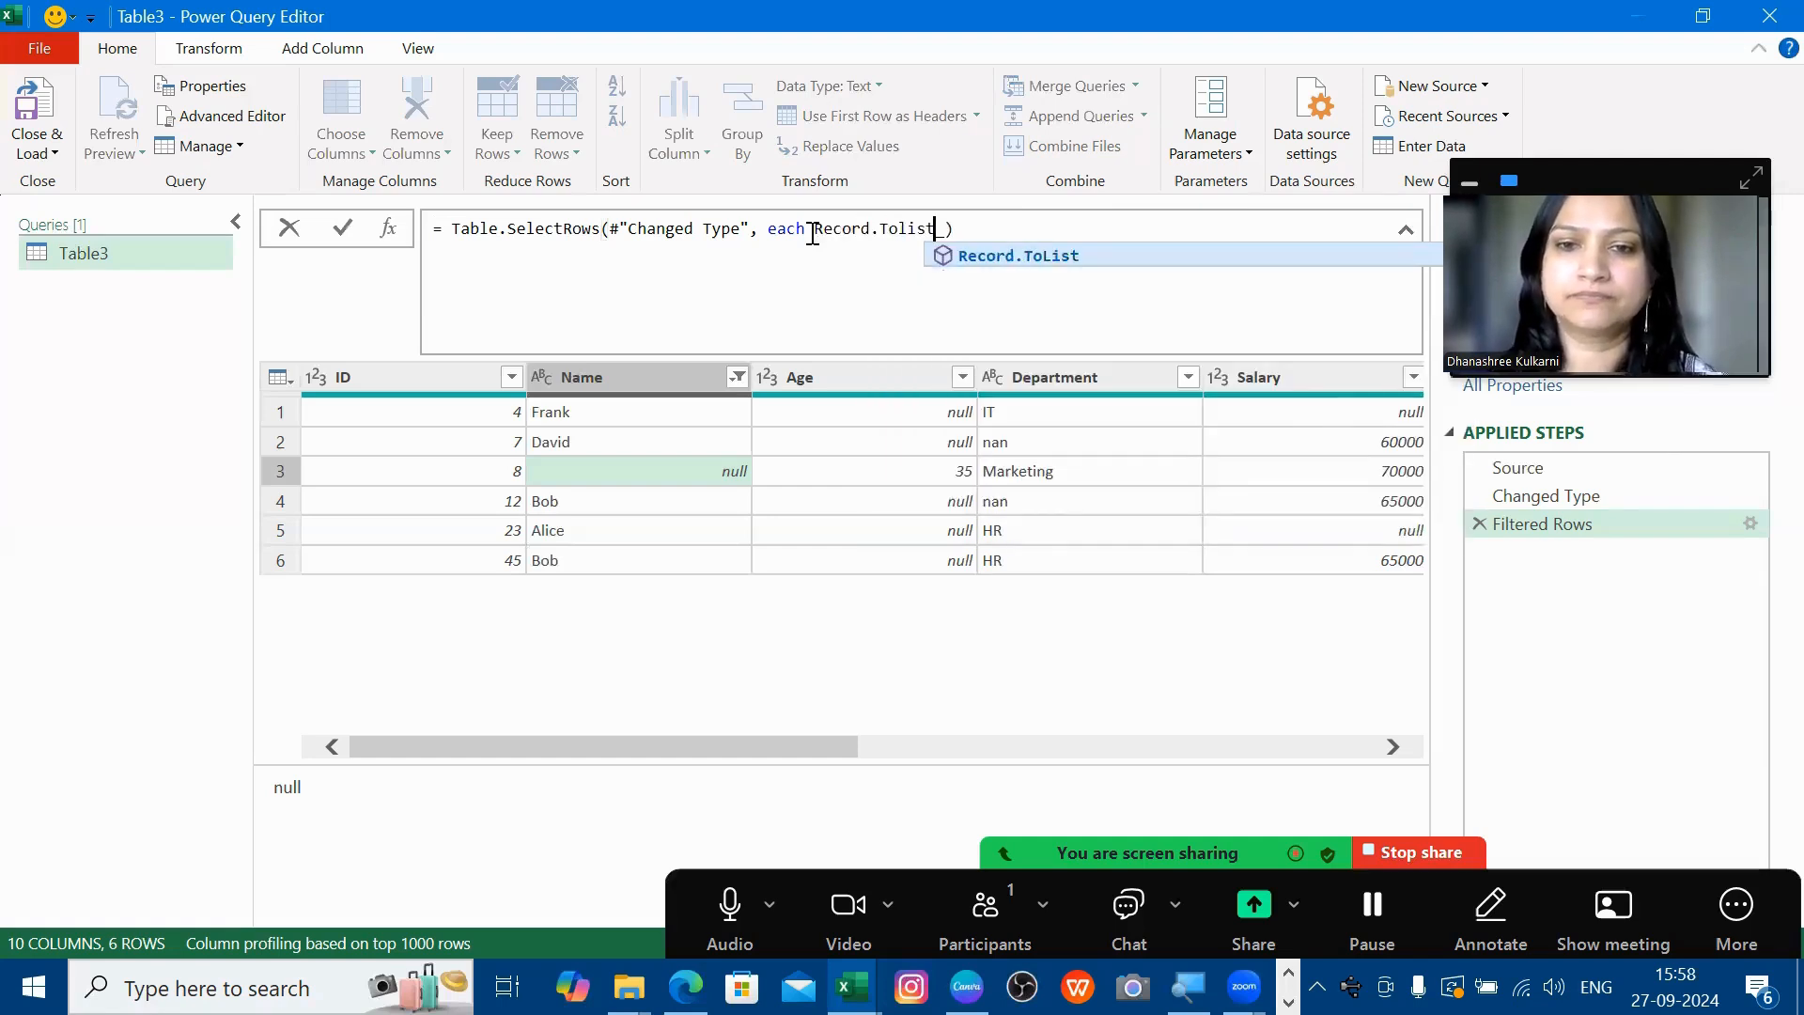
pyautogui.press('BackSpace')
pyautogui.write('List')
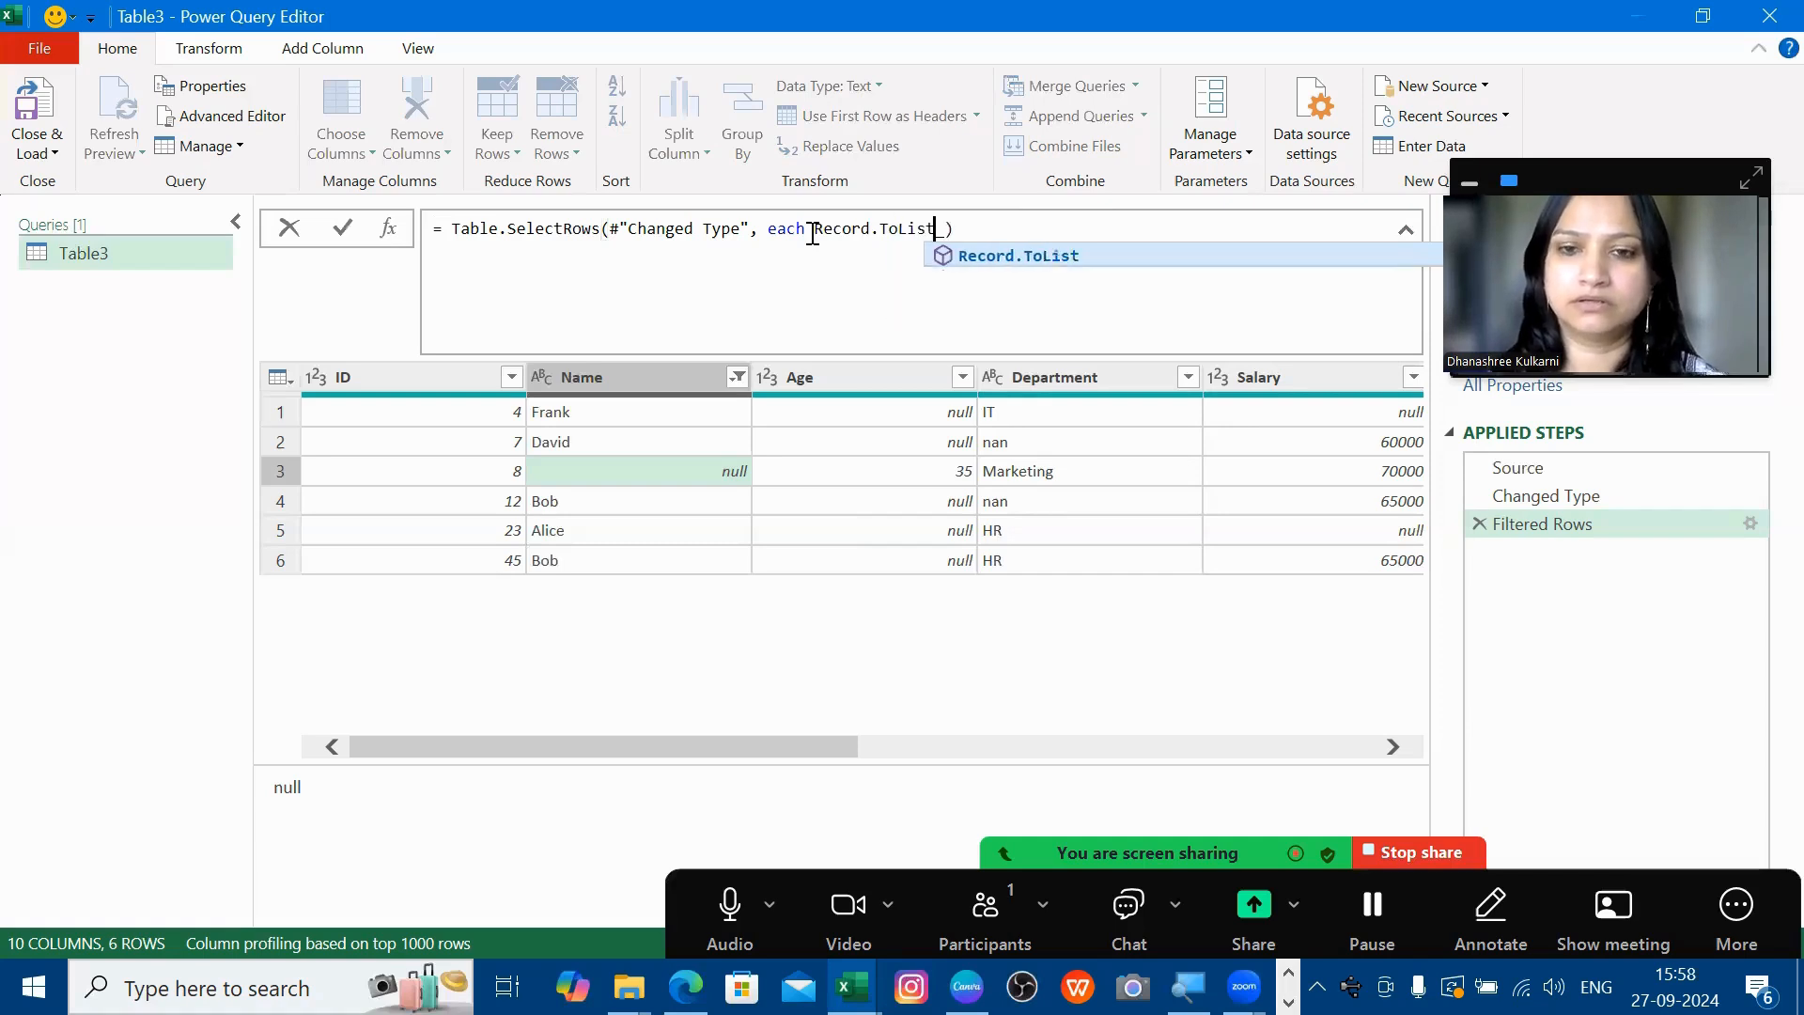
pyautogui.press('Escape')
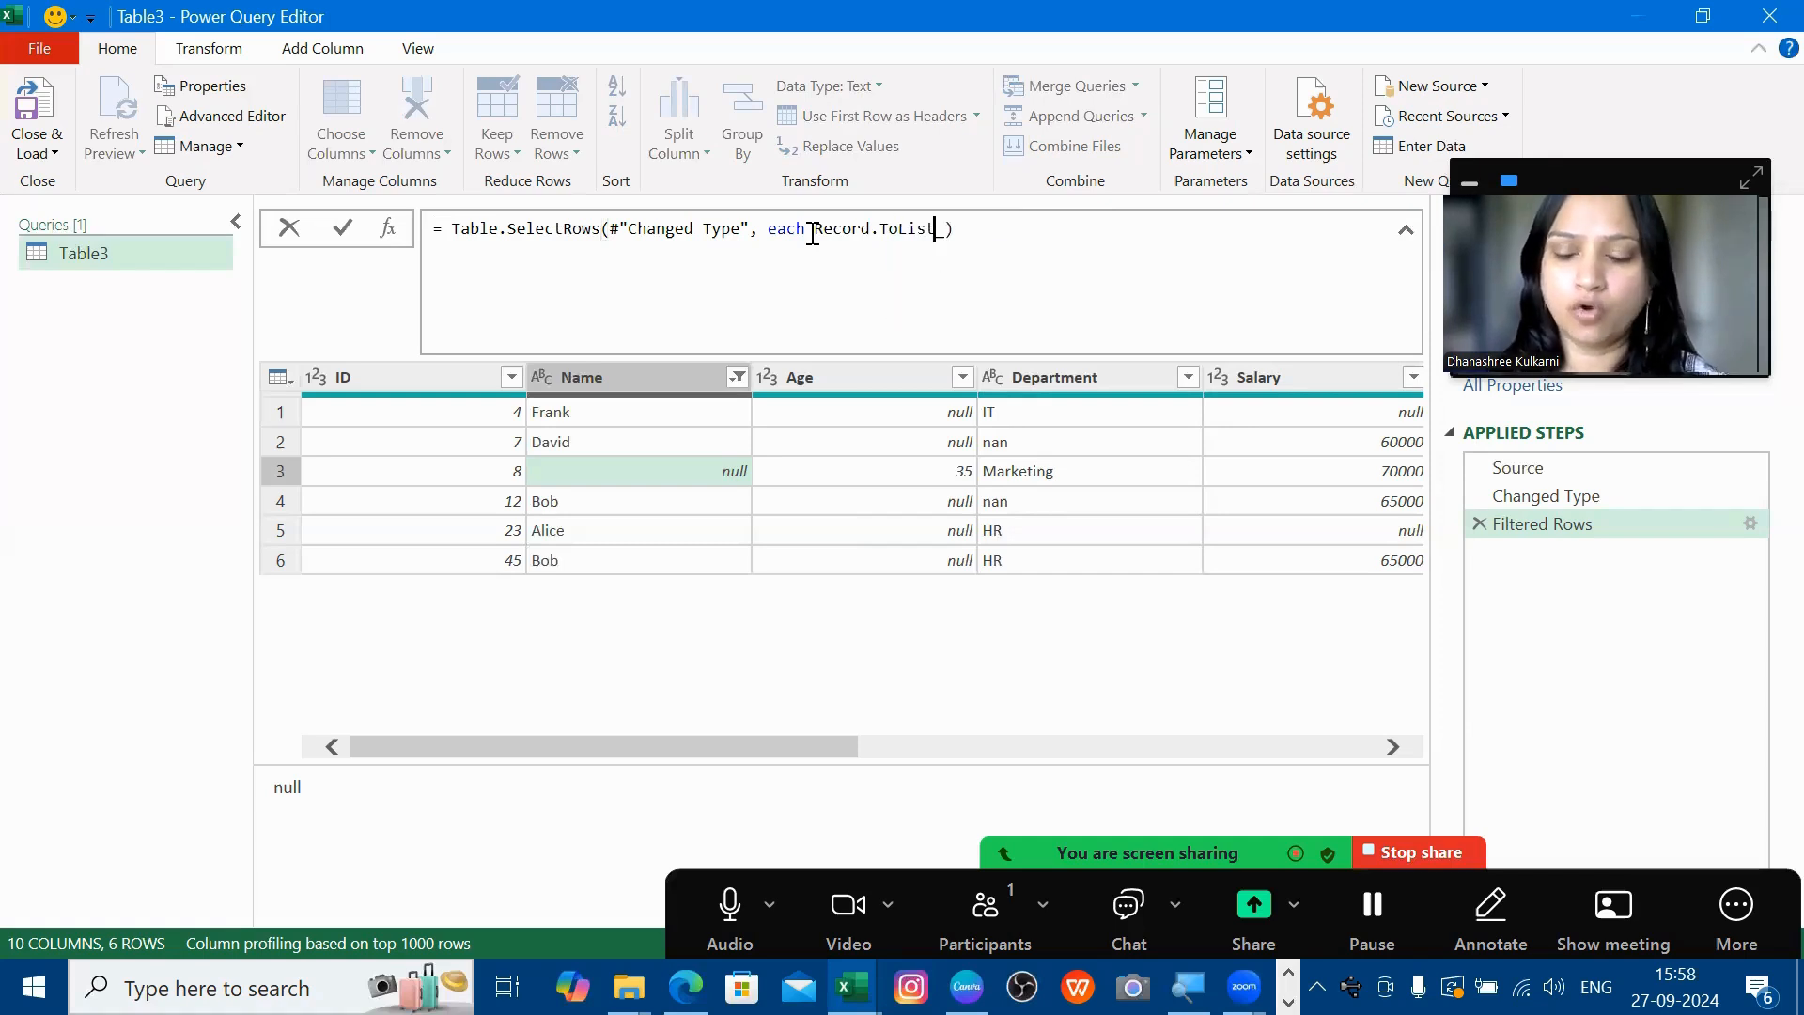
pyautogui.write('(_ ')
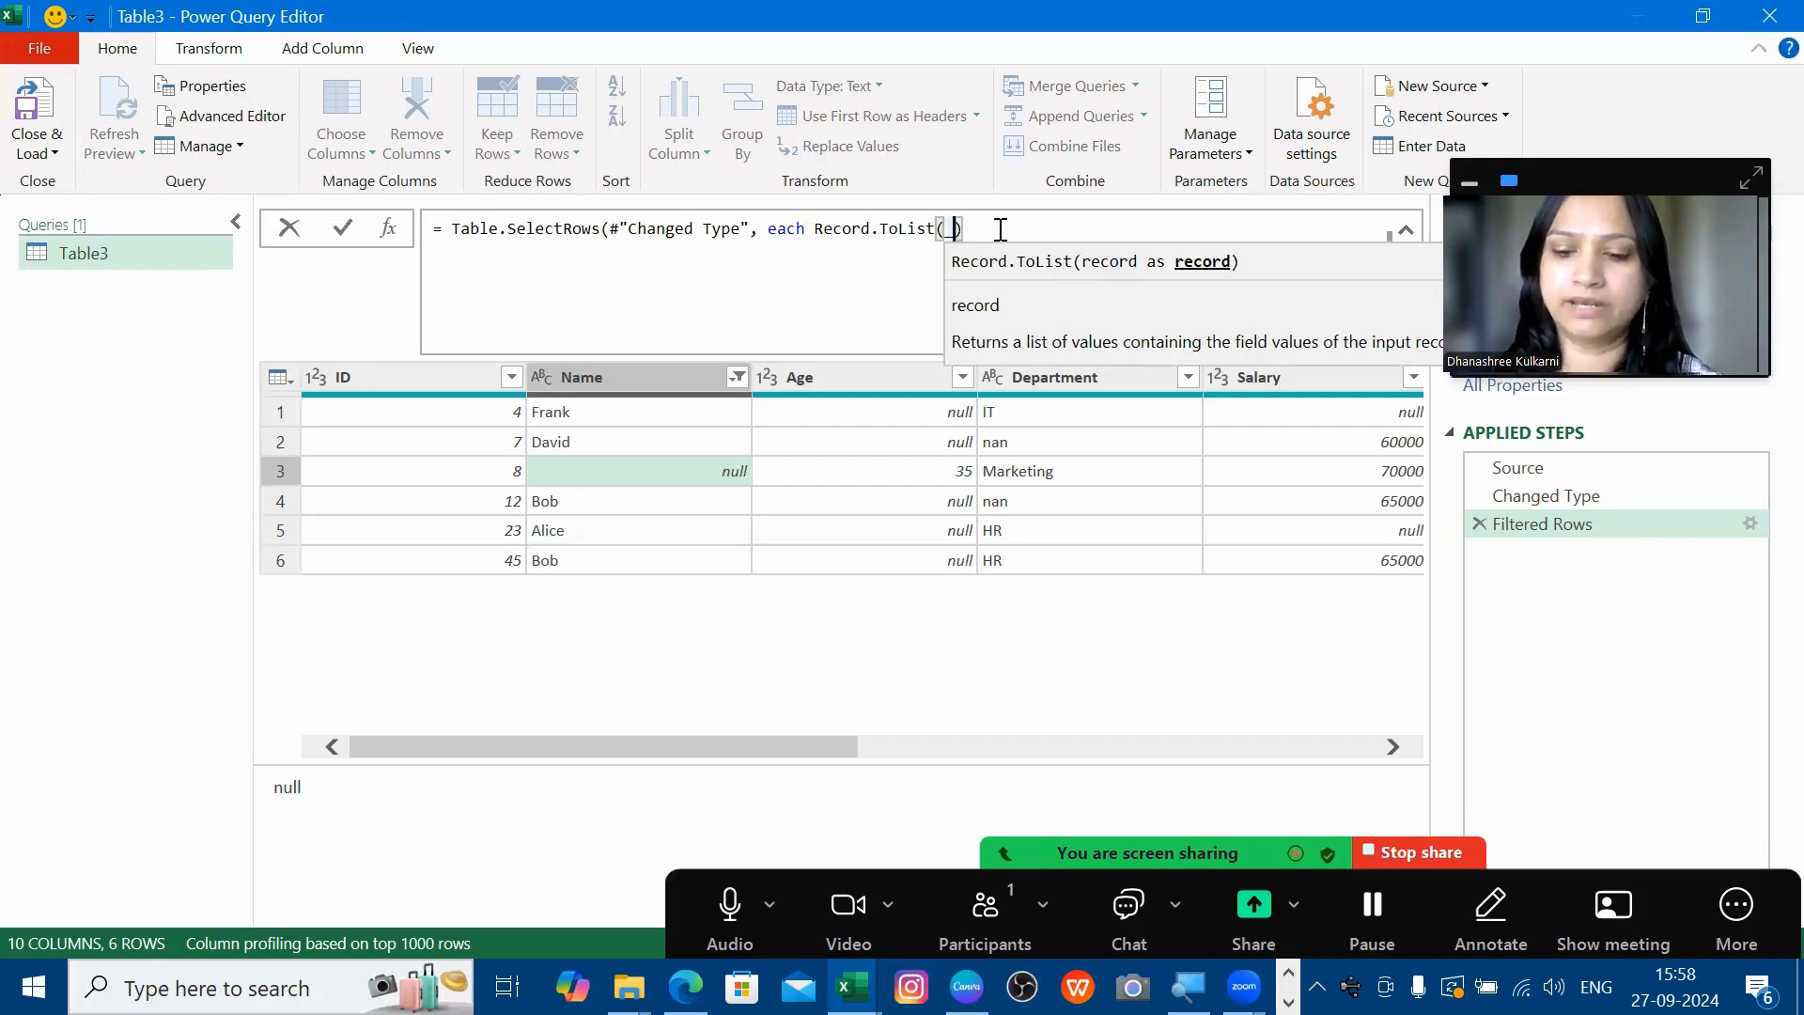
pyautogui.write(')')
pyautogui.press('Return')
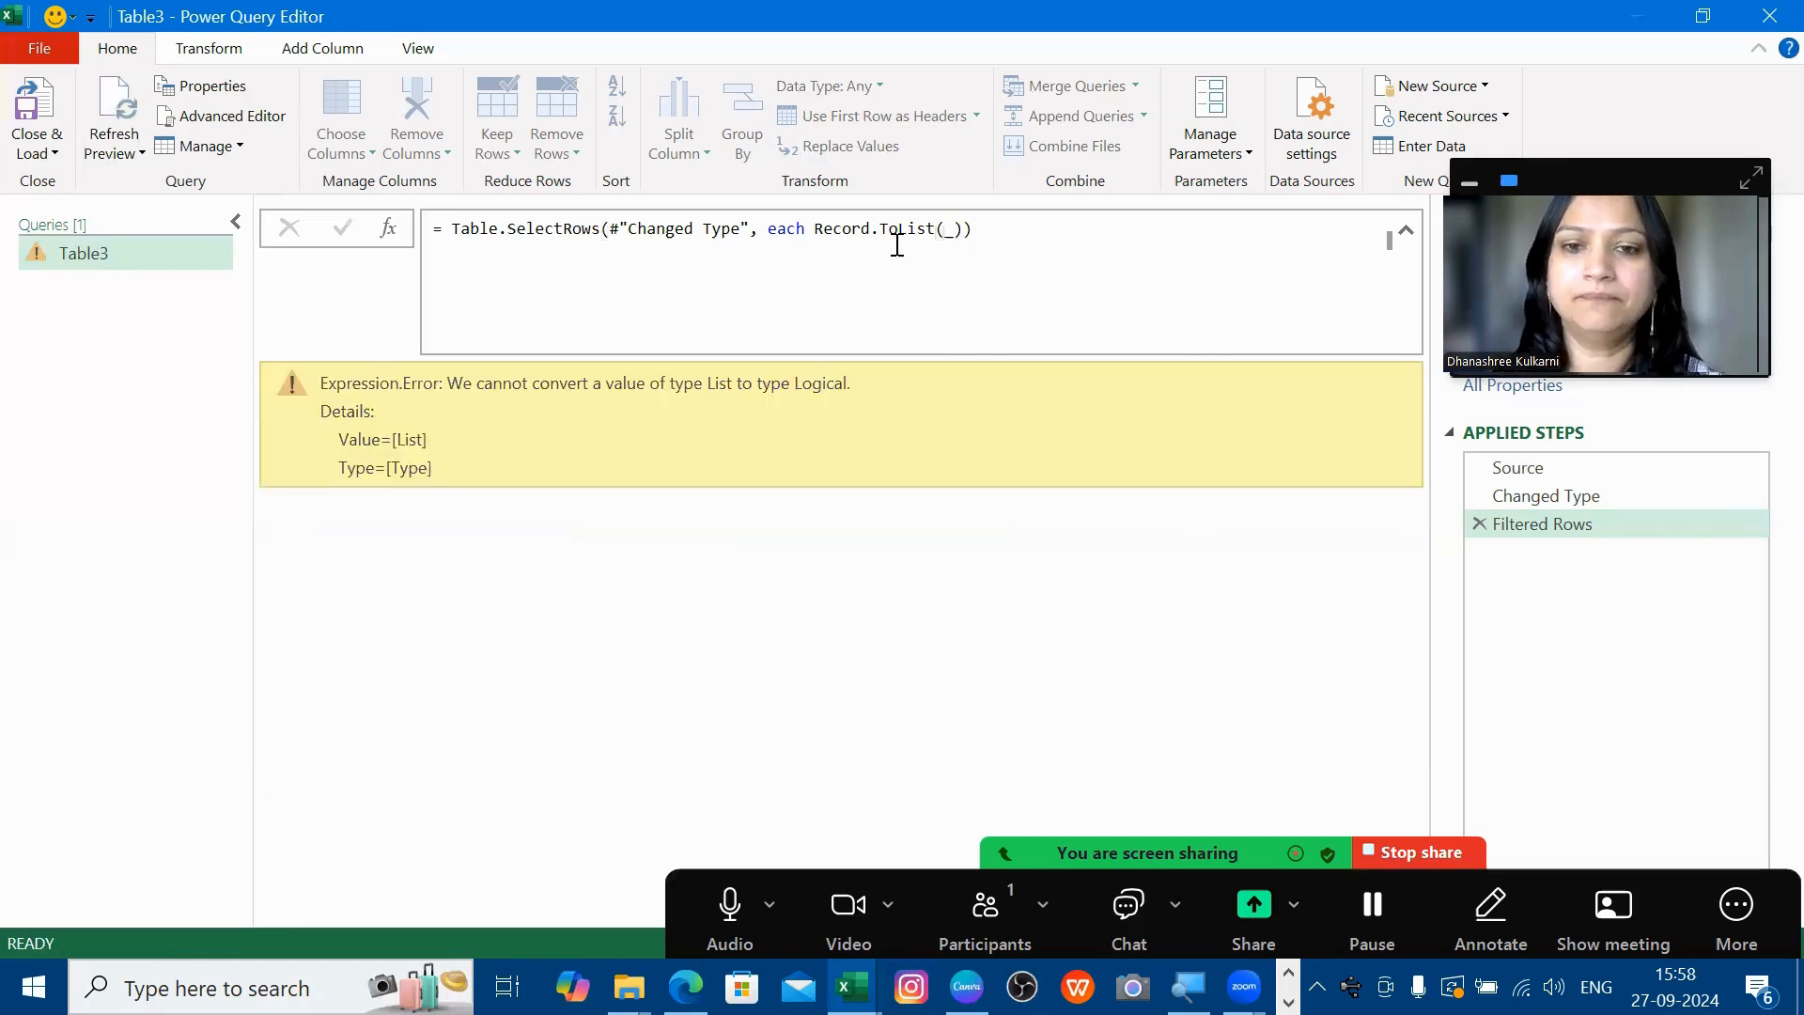
# - Rewrite the condition as each List.Contains(Record.ToList(_), null), keeping the 30 rows with a null
pyautogui.click(838, 232)
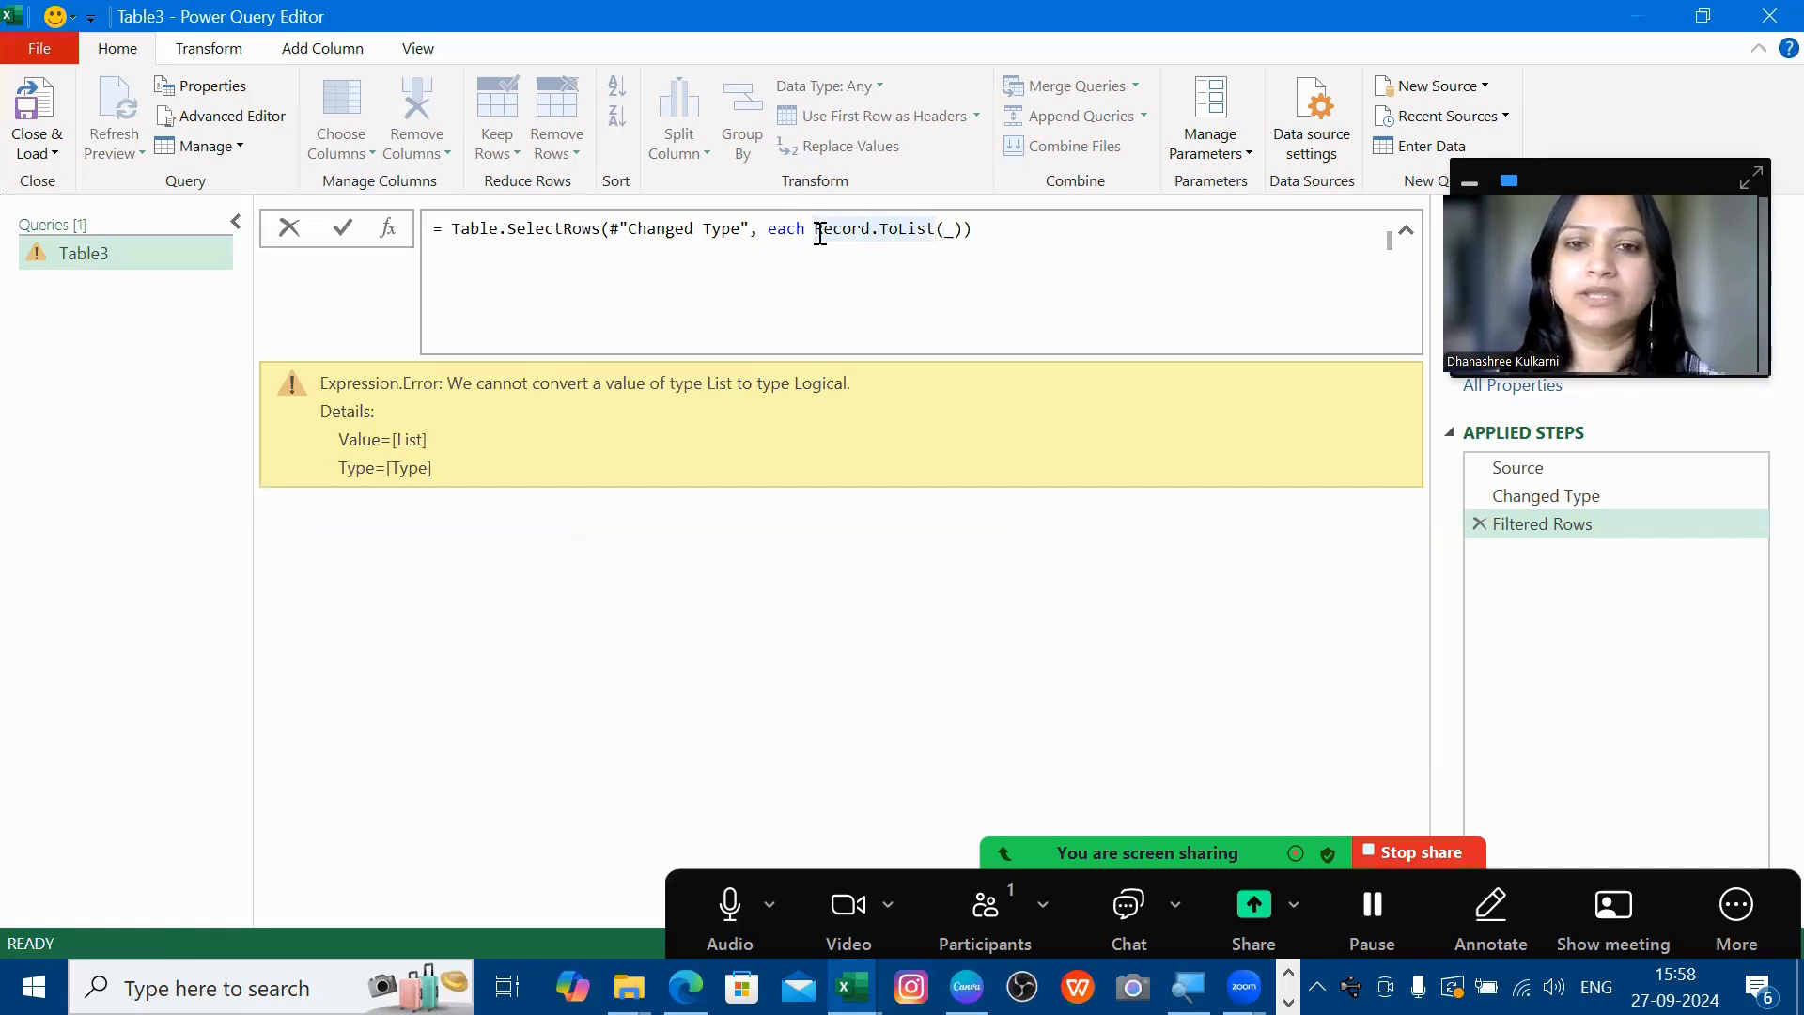
pyautogui.write('List.Co')
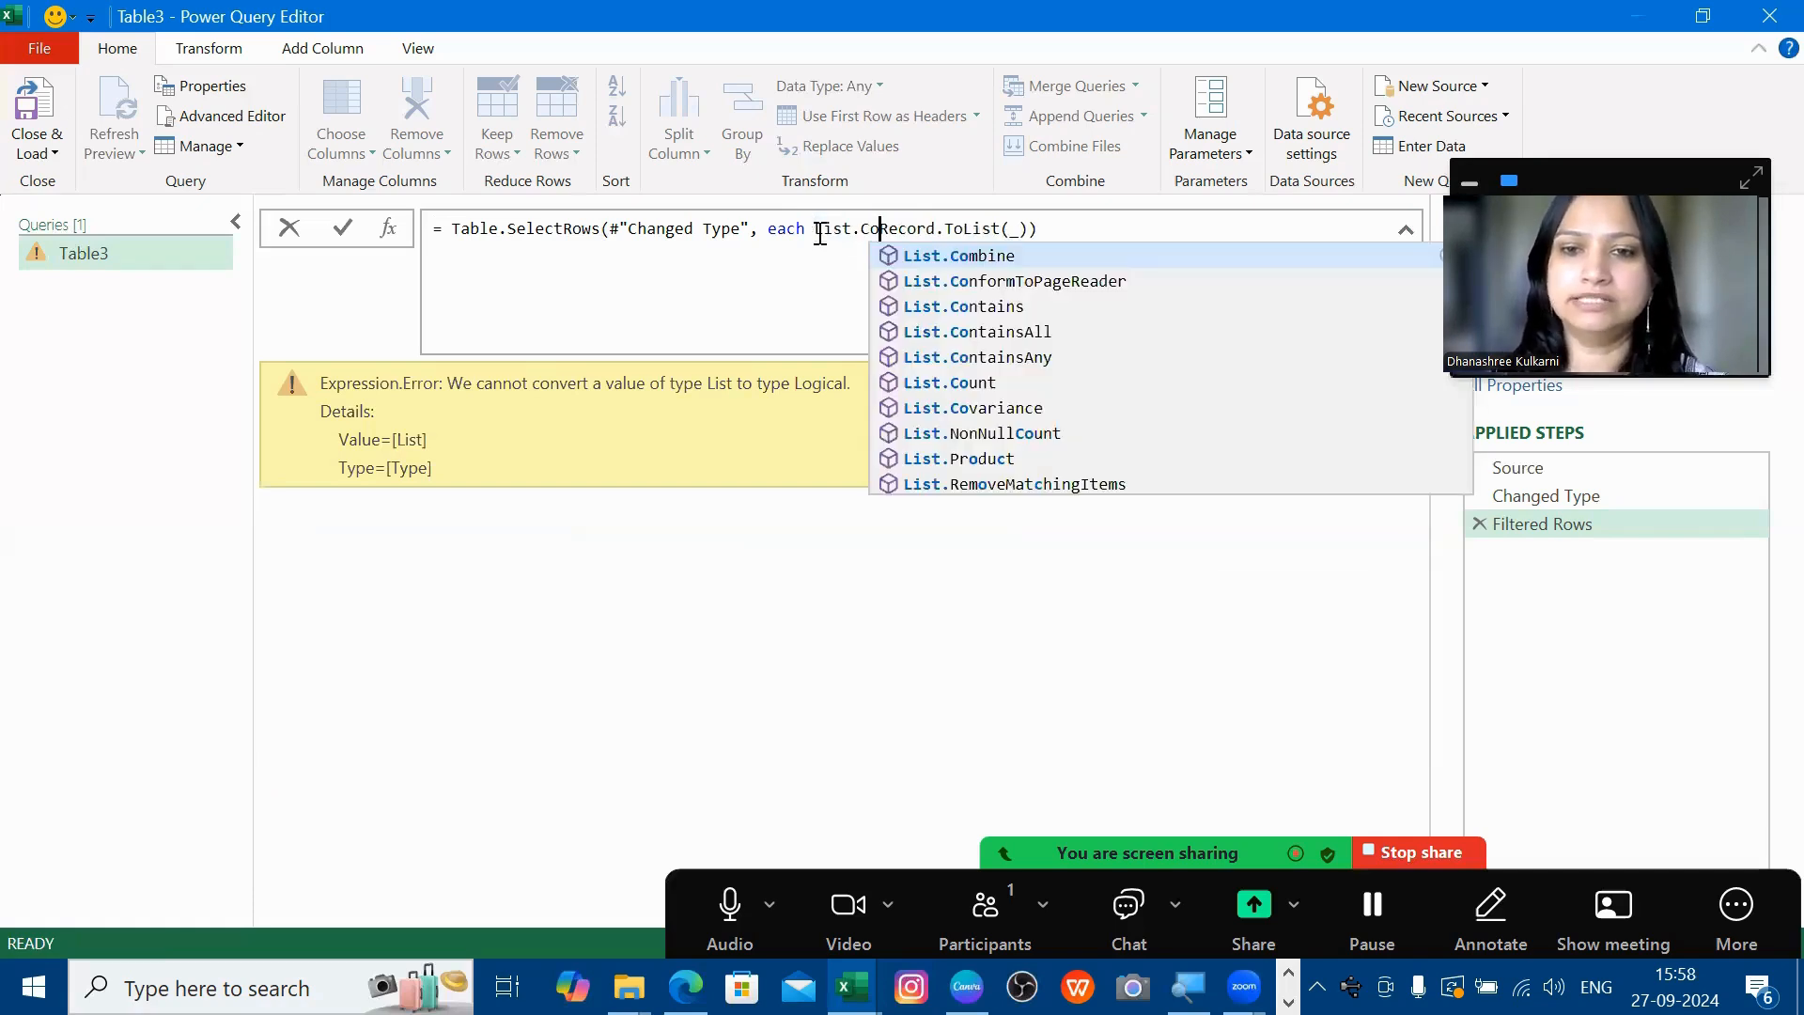
pyautogui.click(1003, 308)
pyautogui.hotkey('ctrl', 'z')
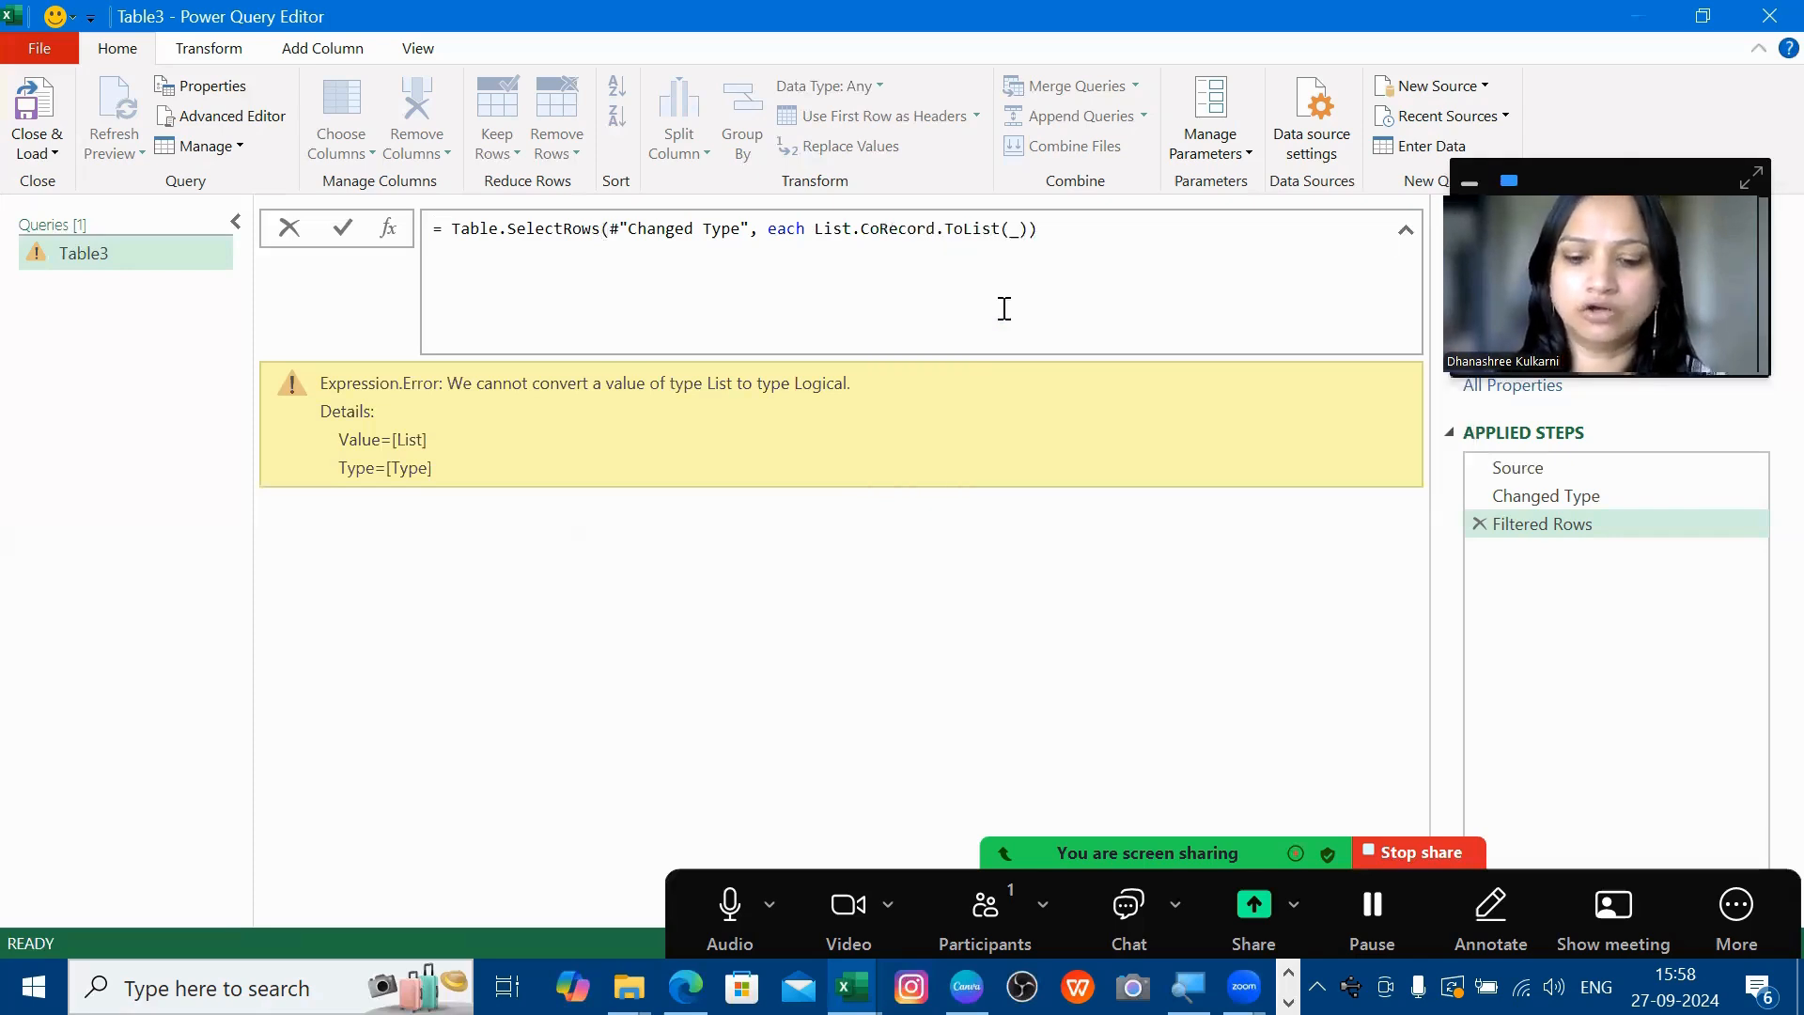
pyautogui.write('ntains(')
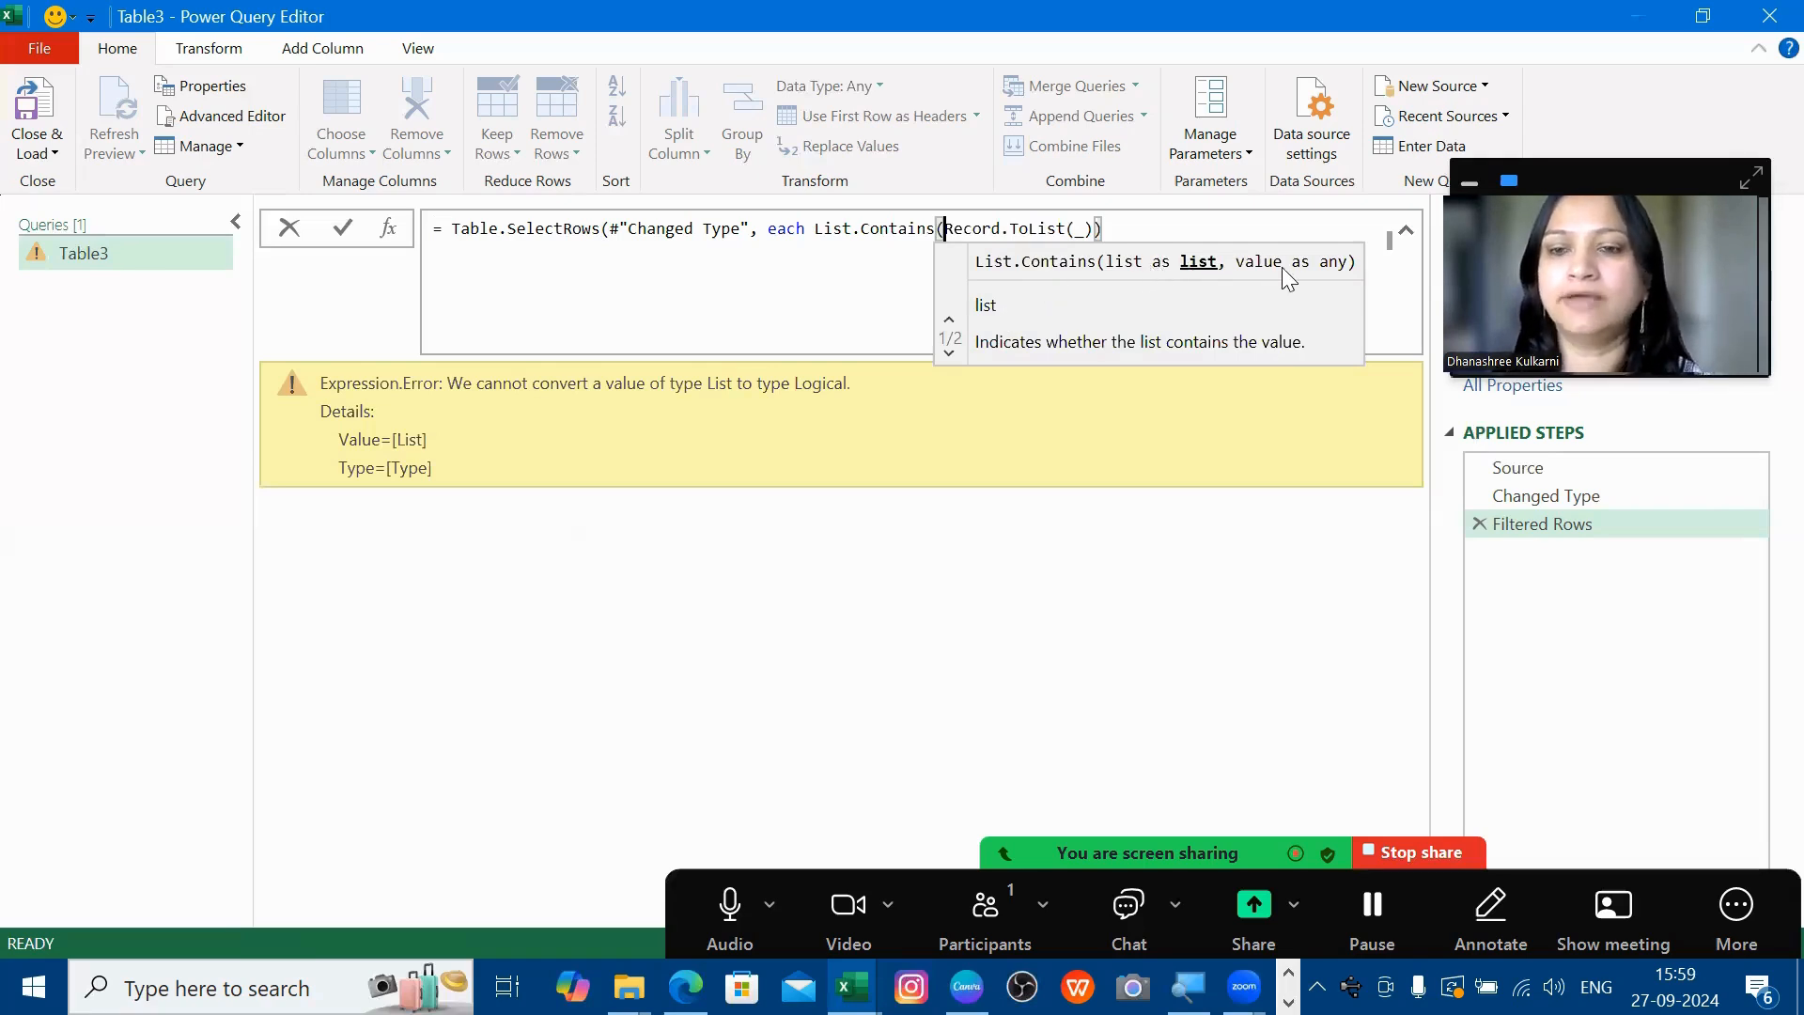
pyautogui.click(1090, 230)
pyautogui.write(',')
pyautogui.moveTo(992, 228)
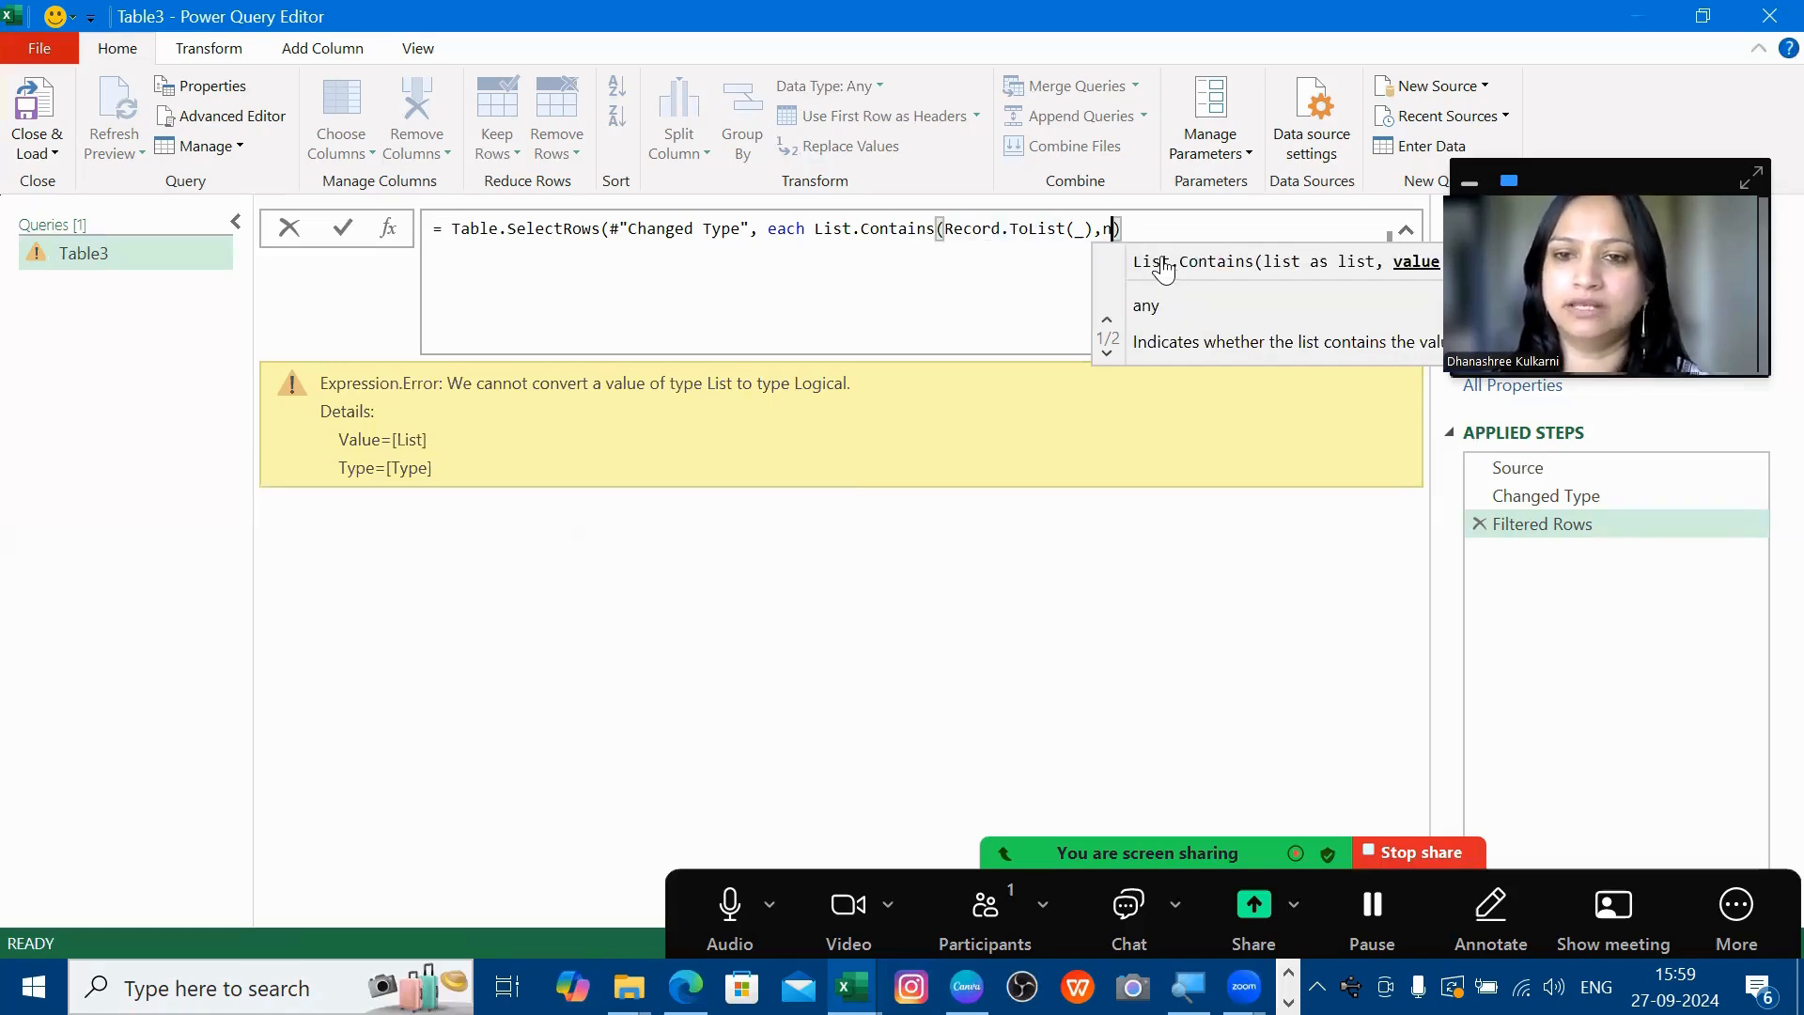
pyautogui.write('null')
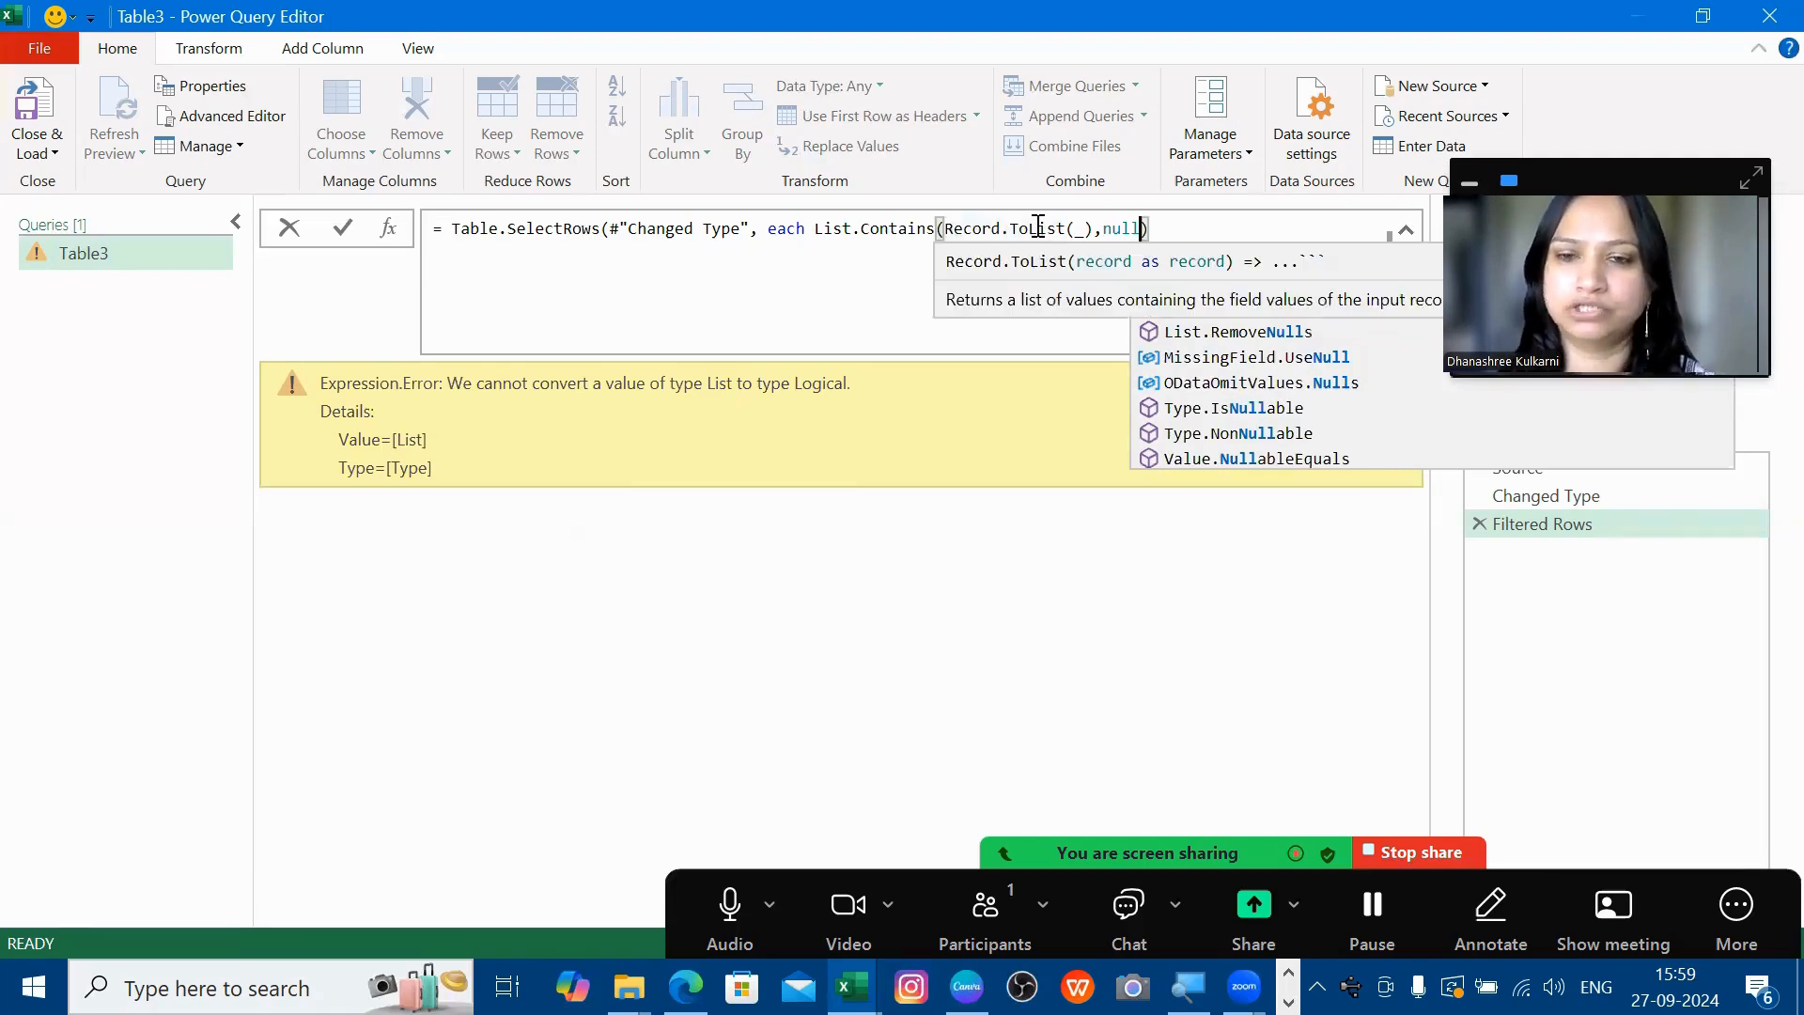
pyautogui.click(1165, 238)
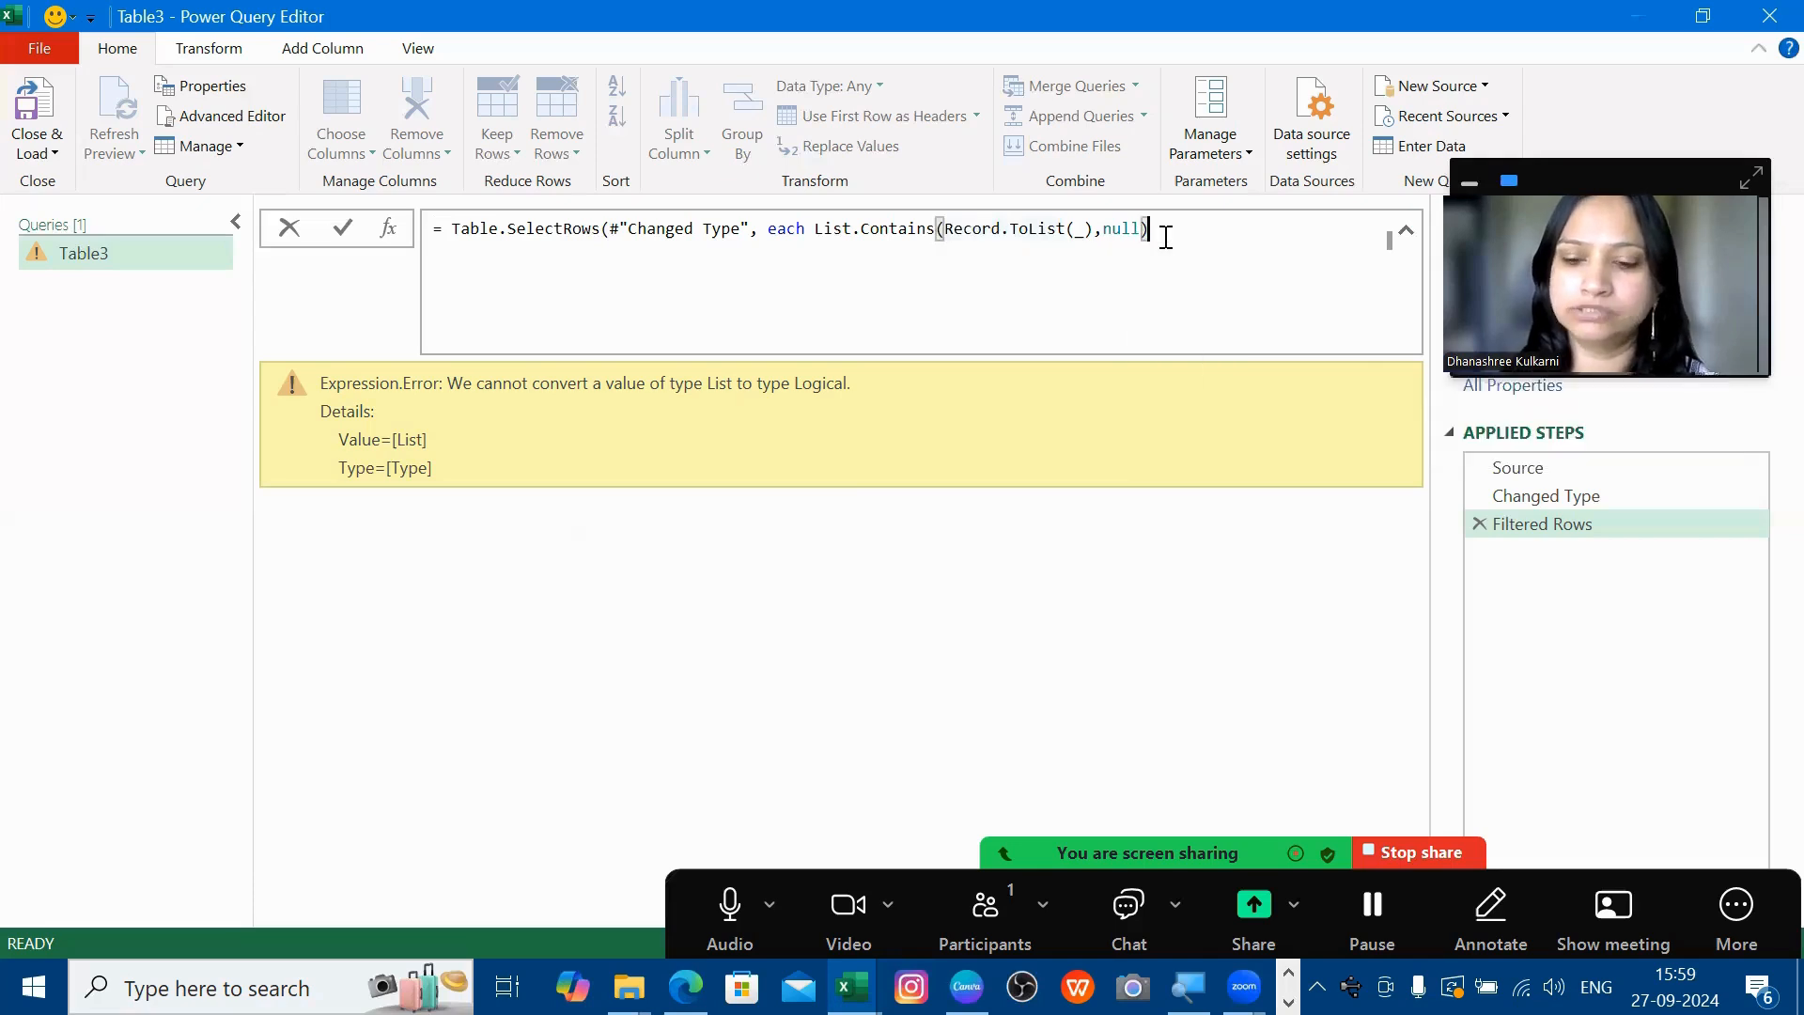
pyautogui.write(')')
pyautogui.press('Return')
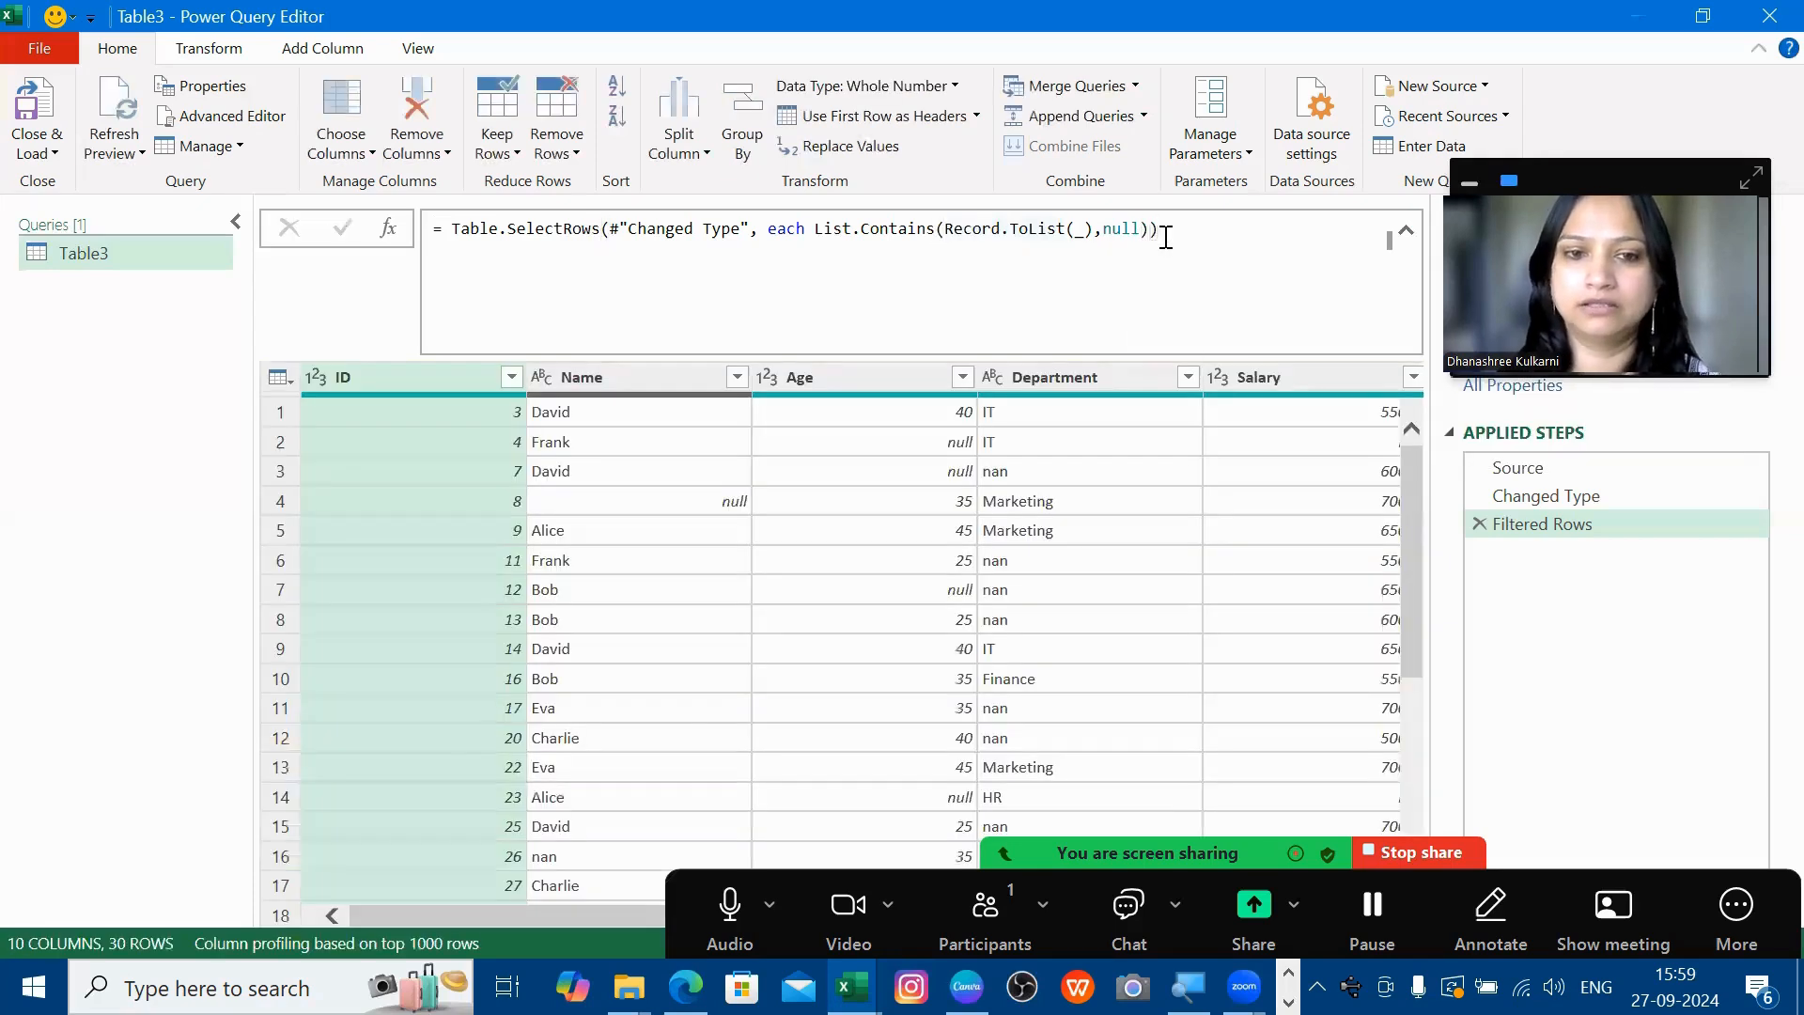
pyautogui.click(684, 503)
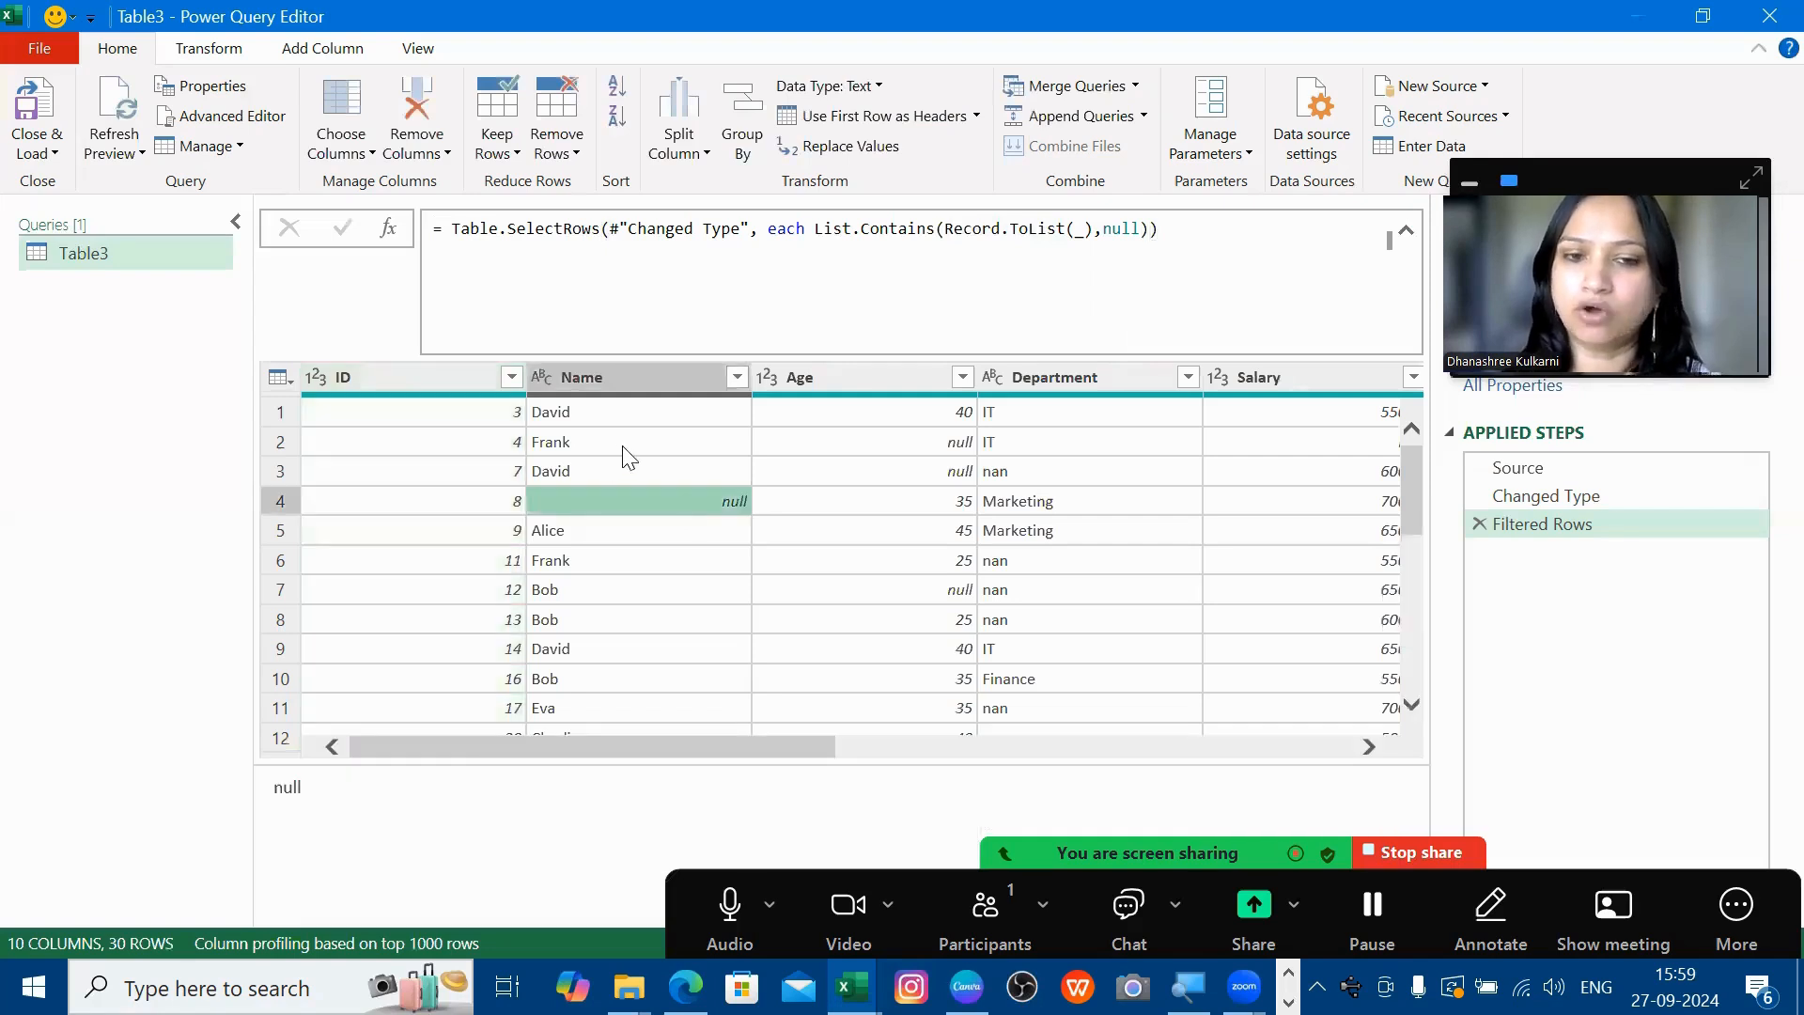
pyautogui.click(580, 441)
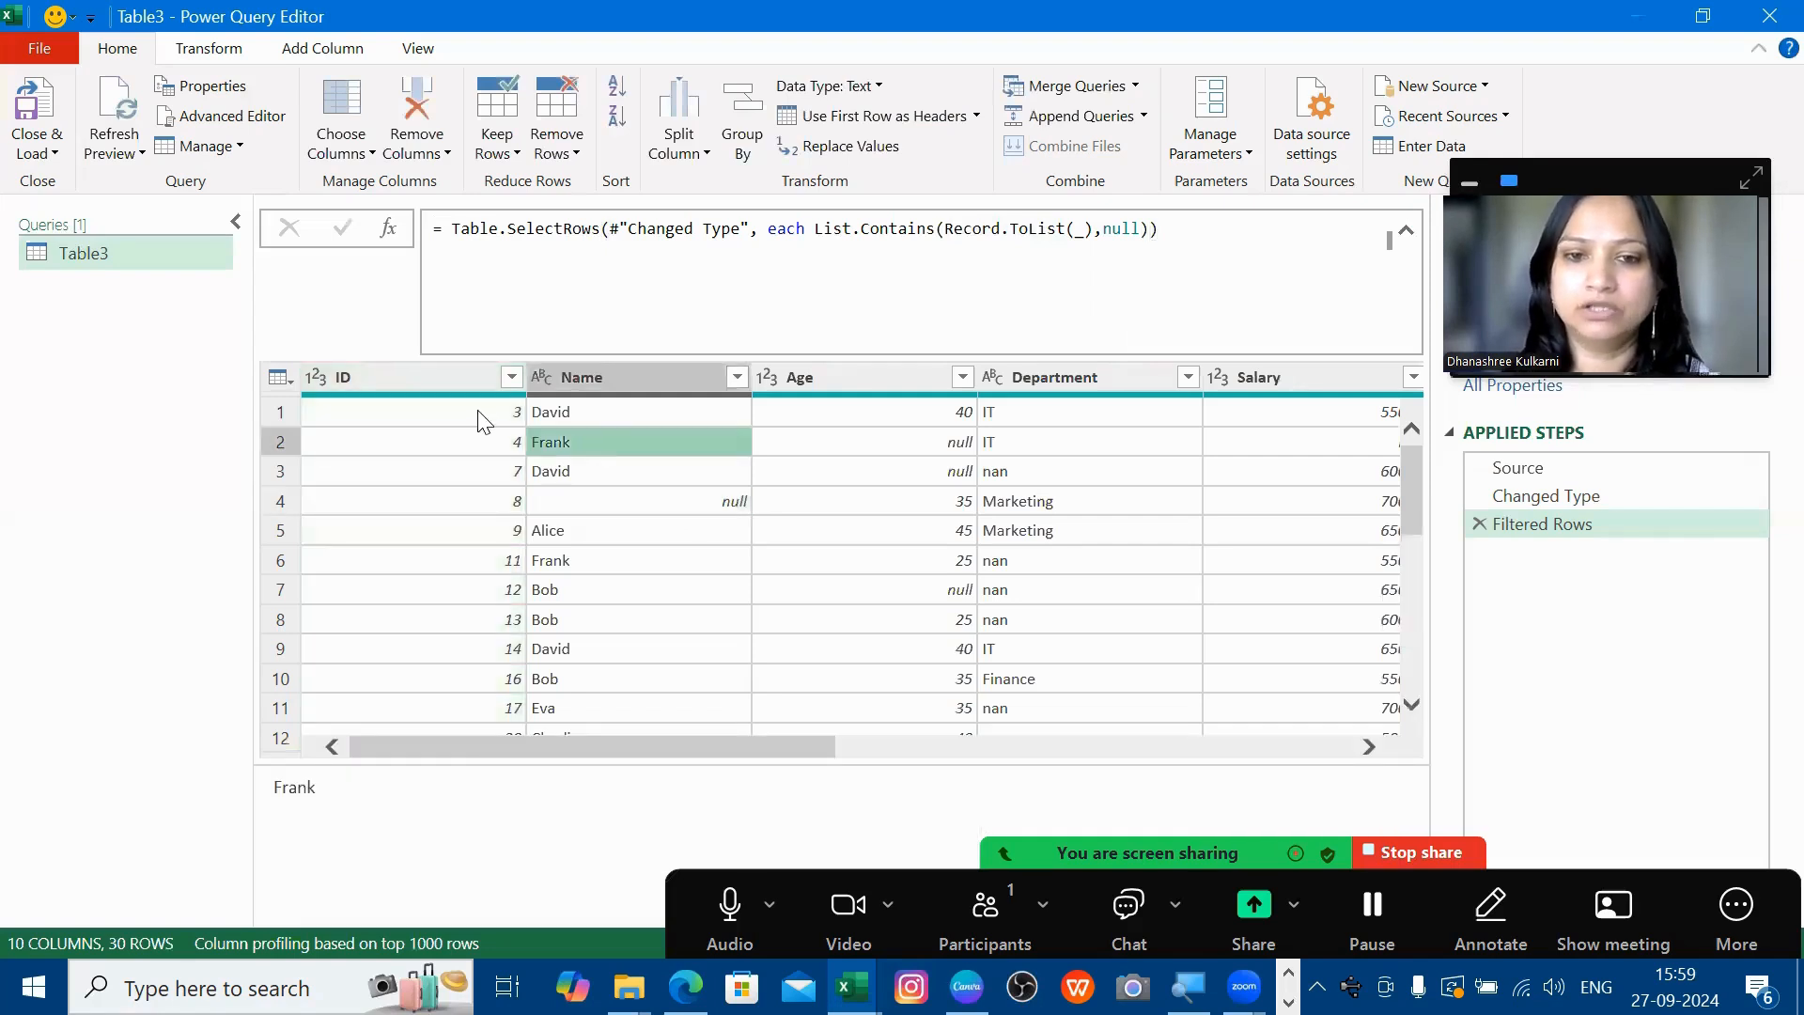
pyautogui.press('Up')
pyautogui.press('Right')
pyautogui.press('Right')
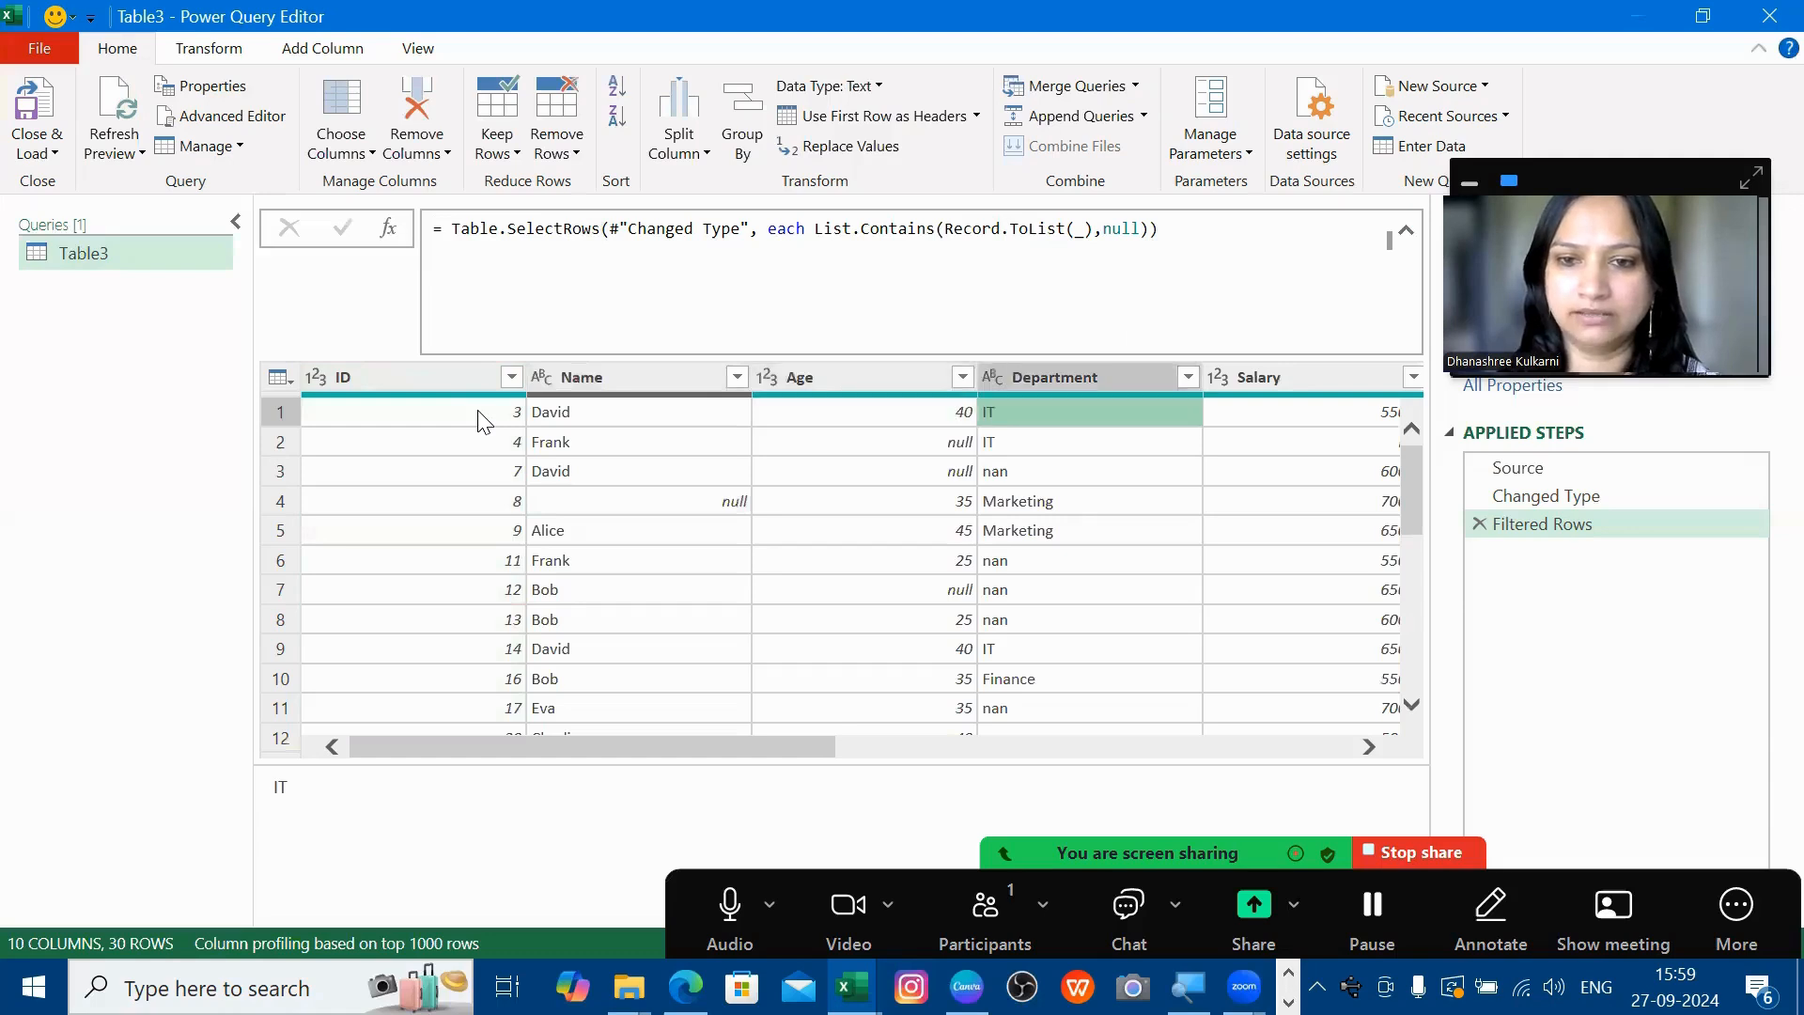
pyautogui.press('Right')
pyautogui.press('Right')
pyautogui.press('Right')
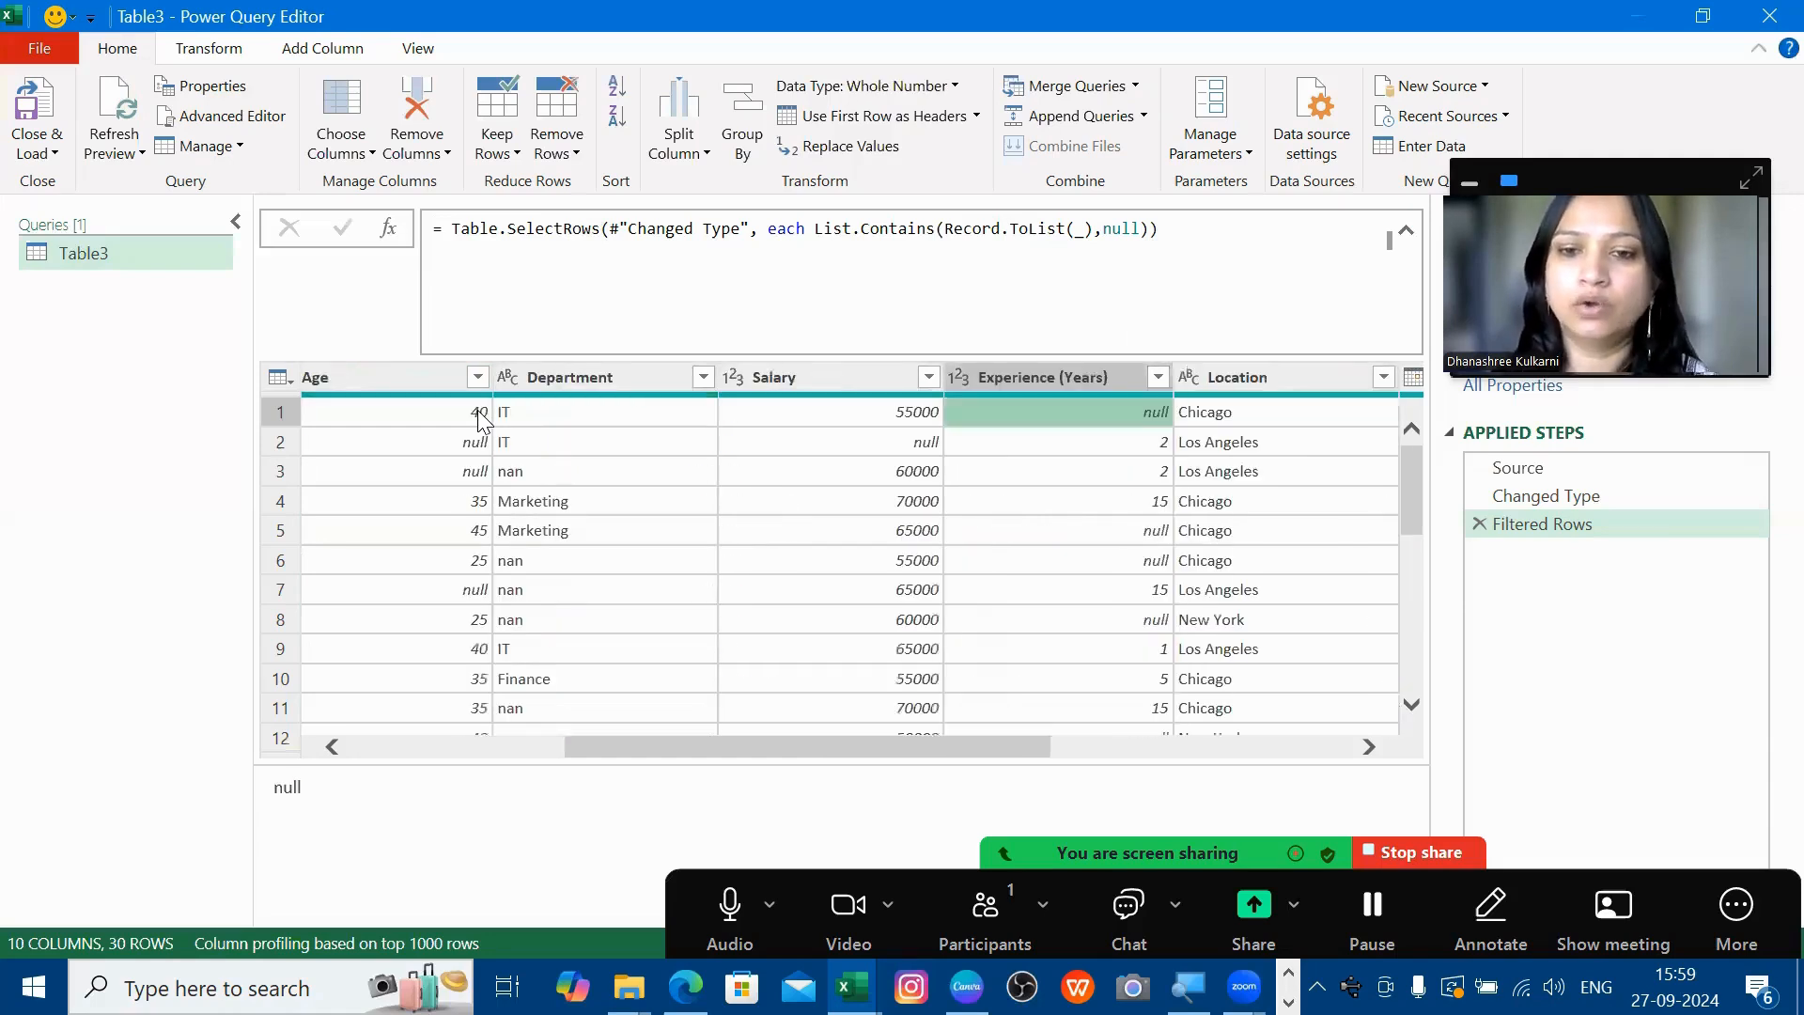
pyautogui.press('Left')
pyautogui.press('Down')
pyautogui.press('Left')
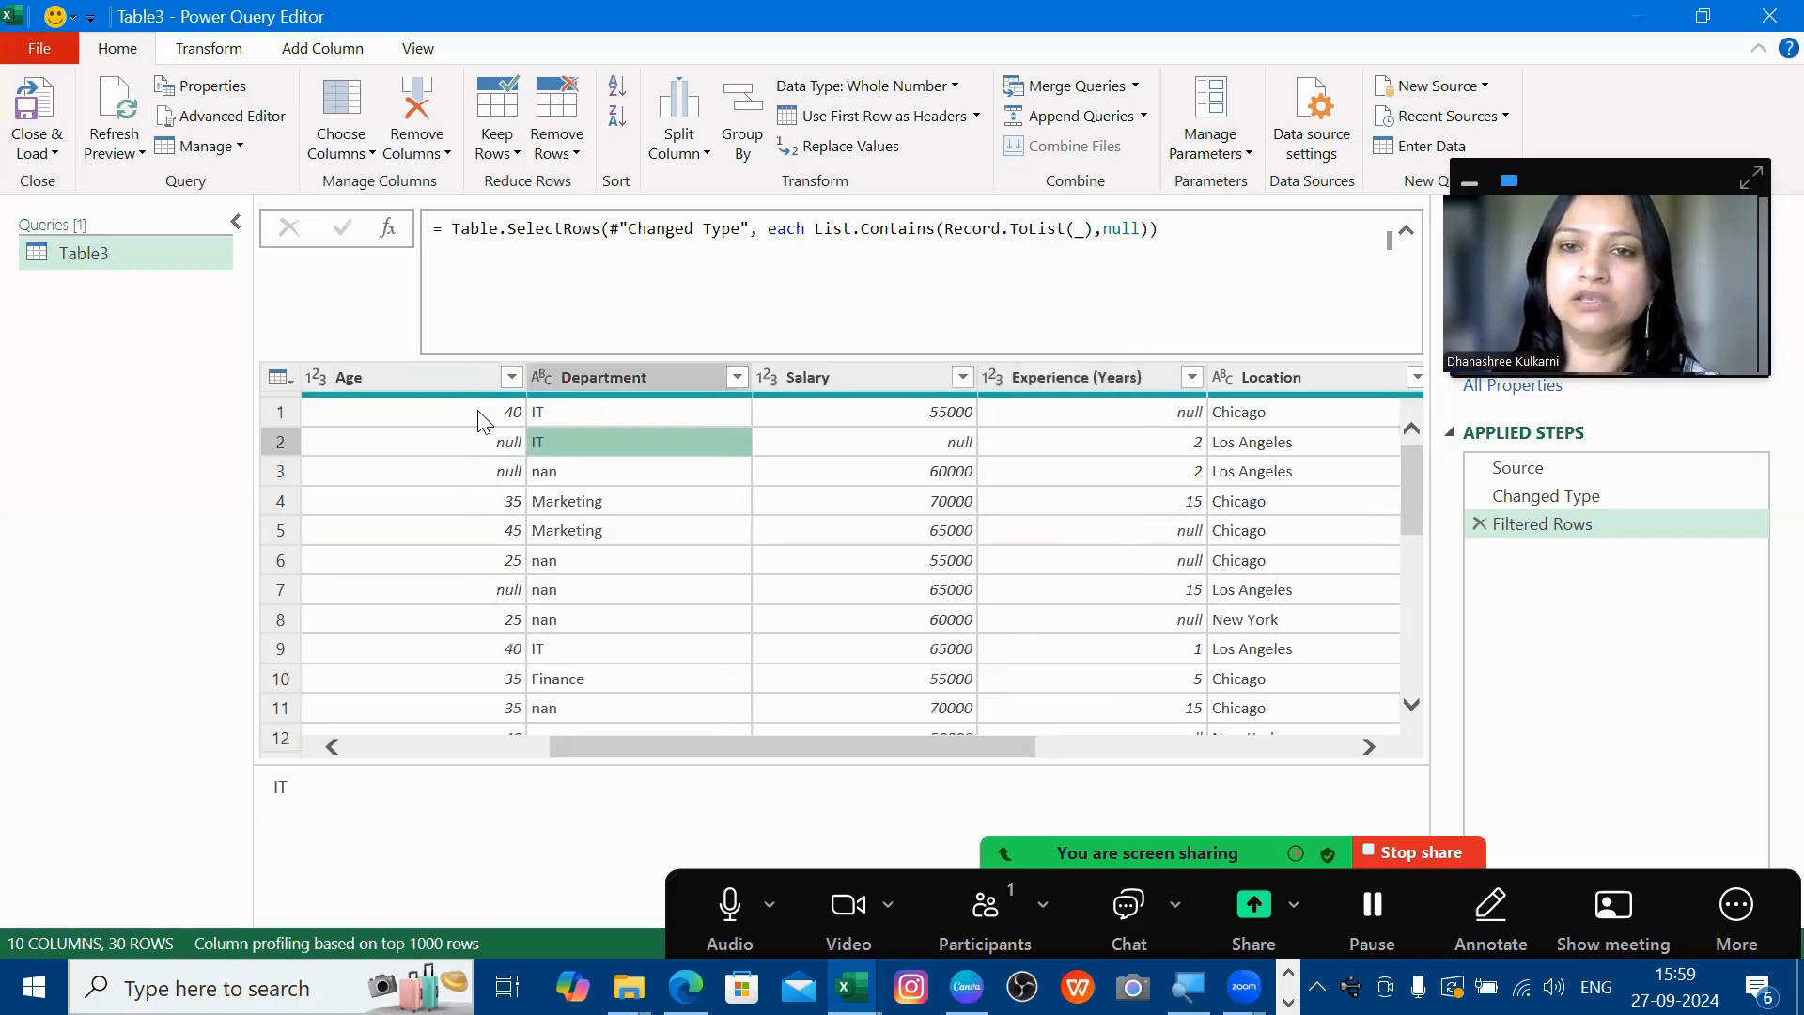
pyautogui.press('Left')
pyautogui.press('Left')
pyautogui.press('Left')
pyautogui.press('Left')
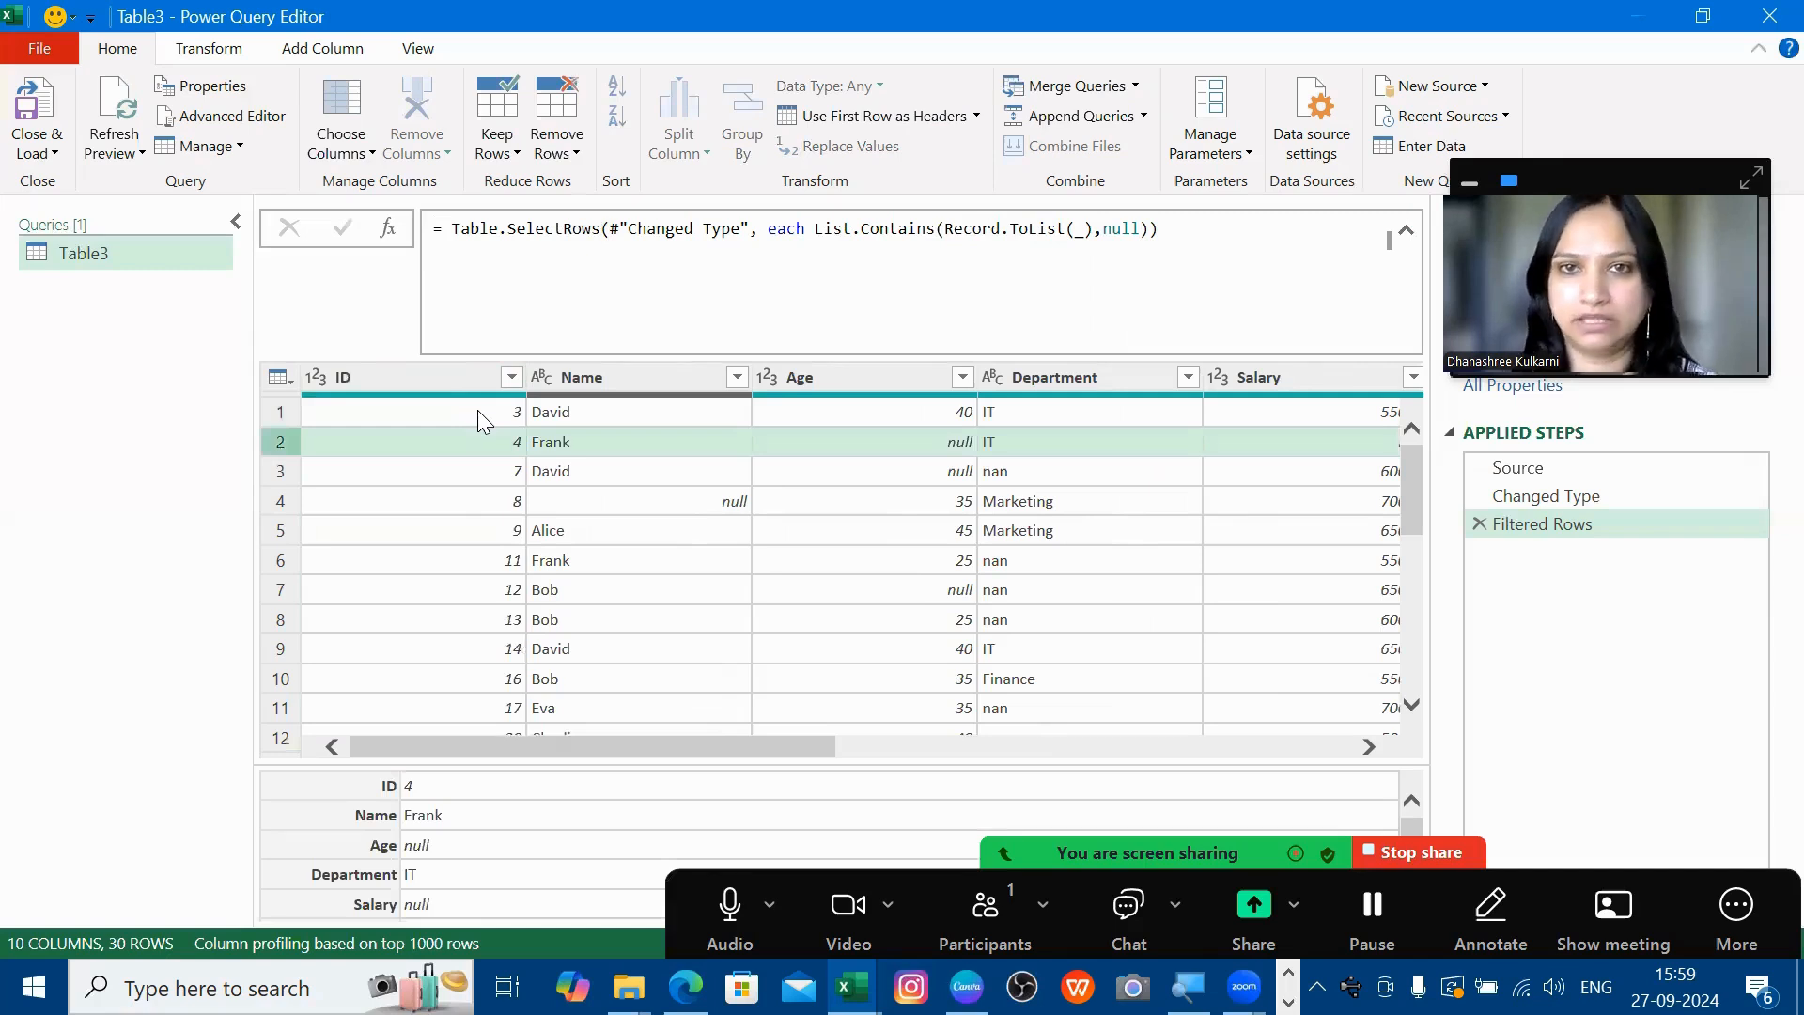
# - Load the query as a table onto a new worksheet and check its Salary and Department values
pyautogui.click(51, 155)
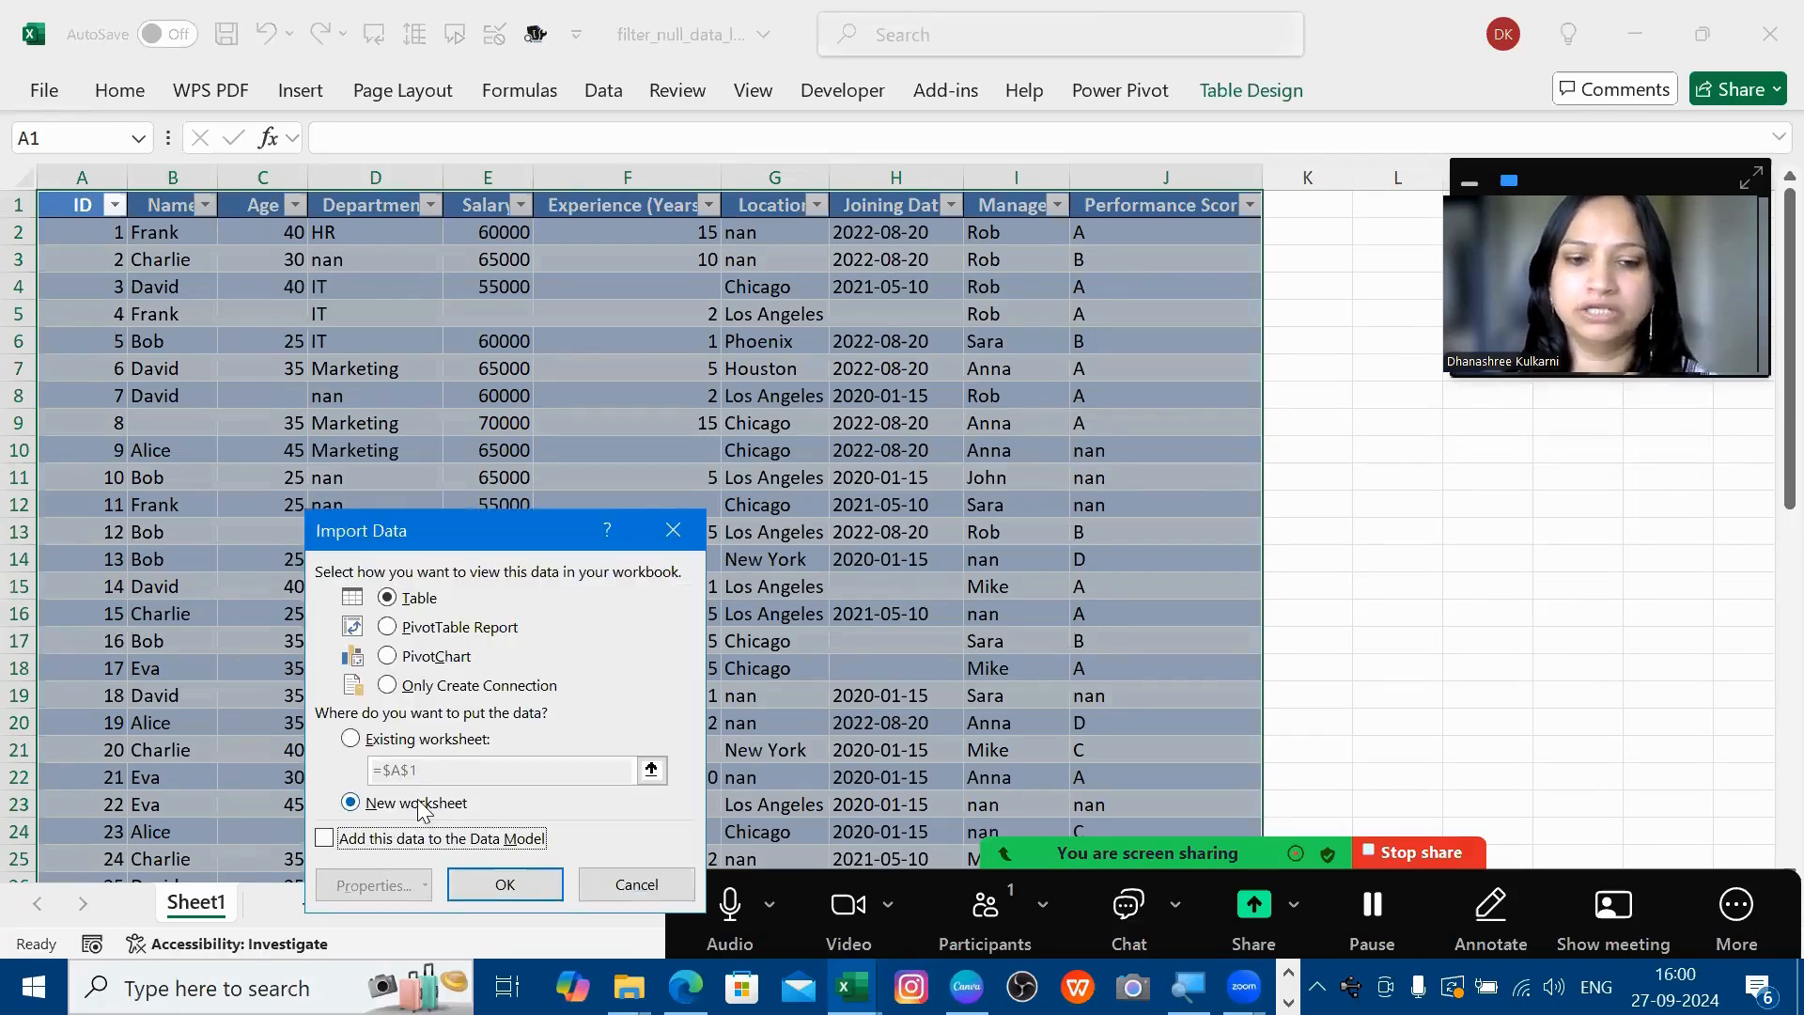
pyautogui.click(501, 880)
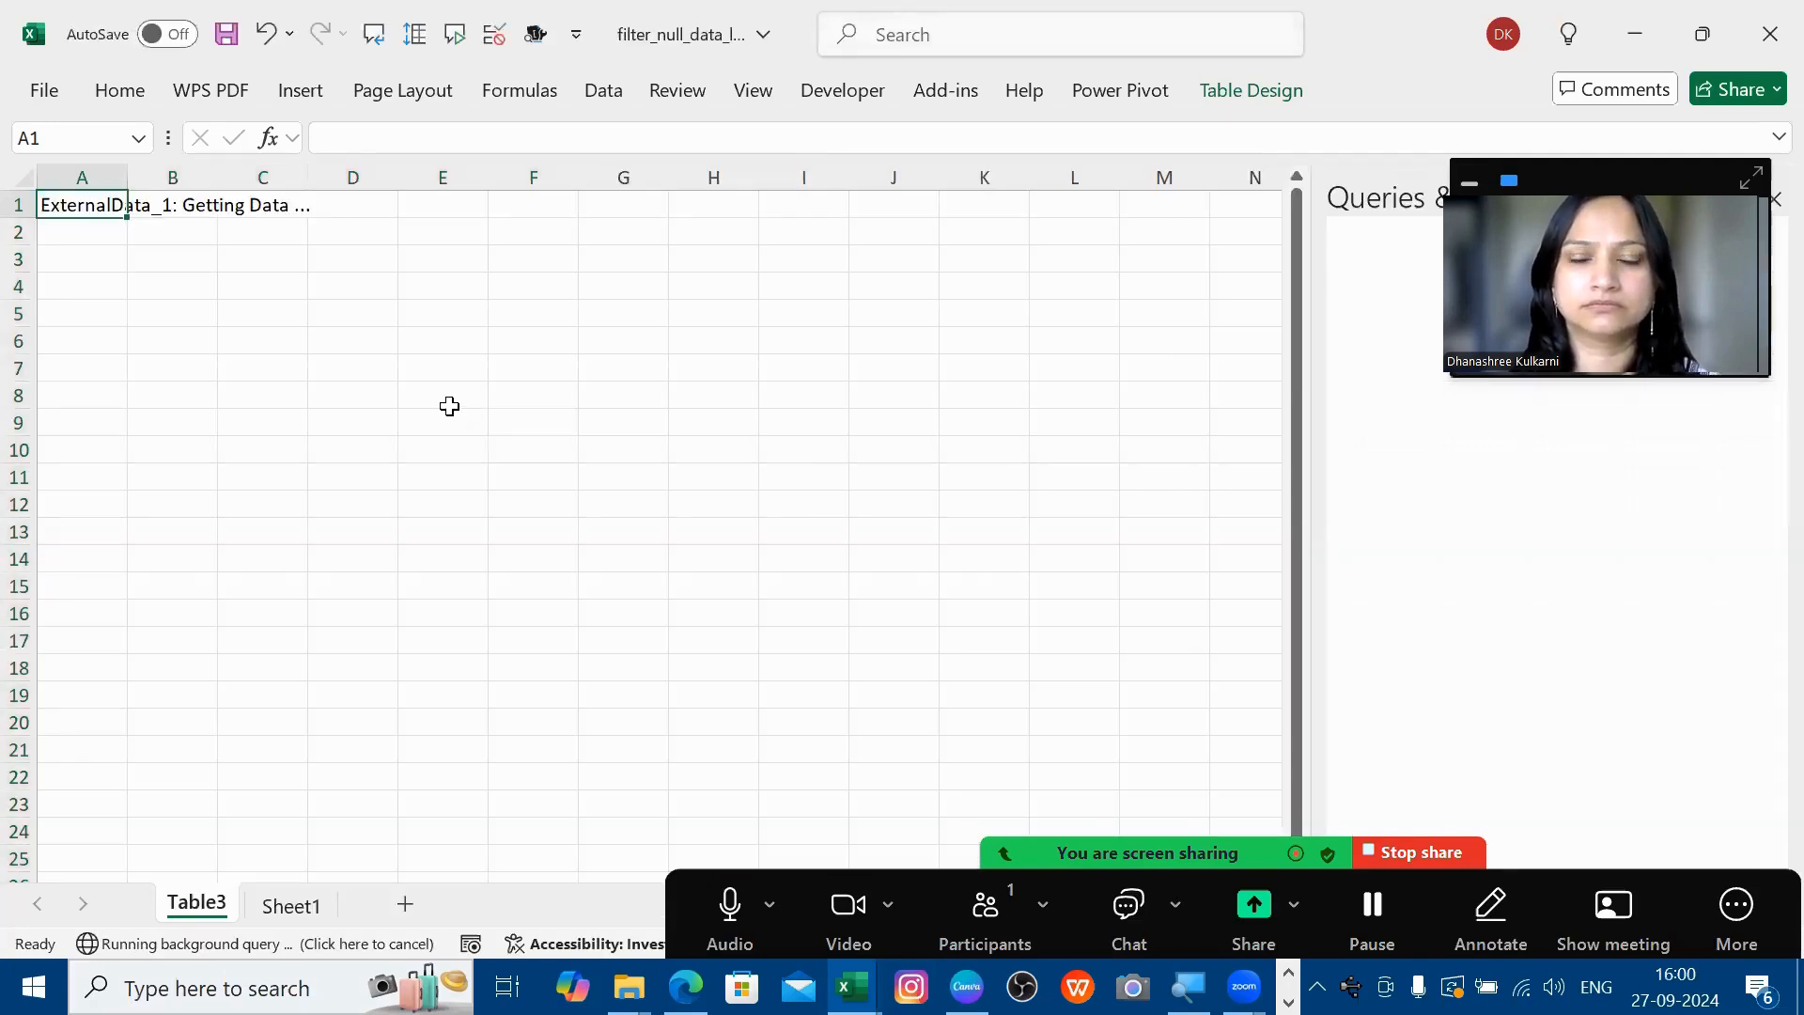
pyautogui.click(399, 333)
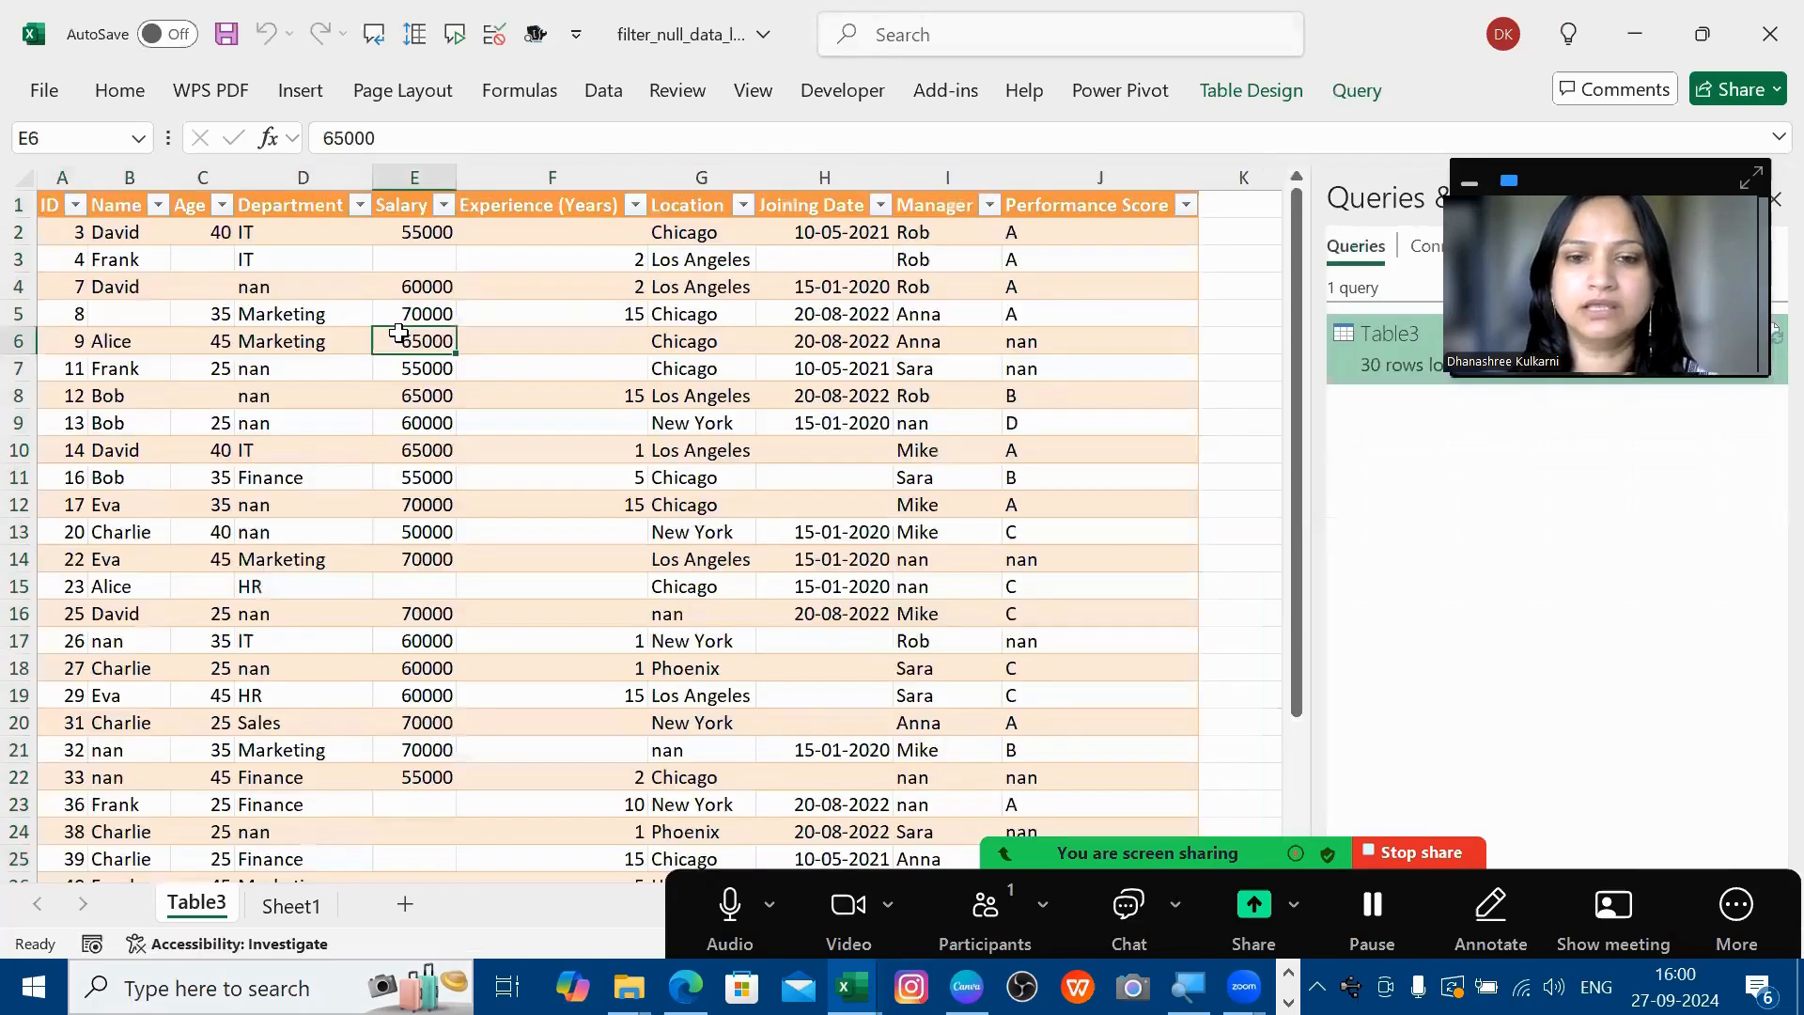
pyautogui.click(282, 342)
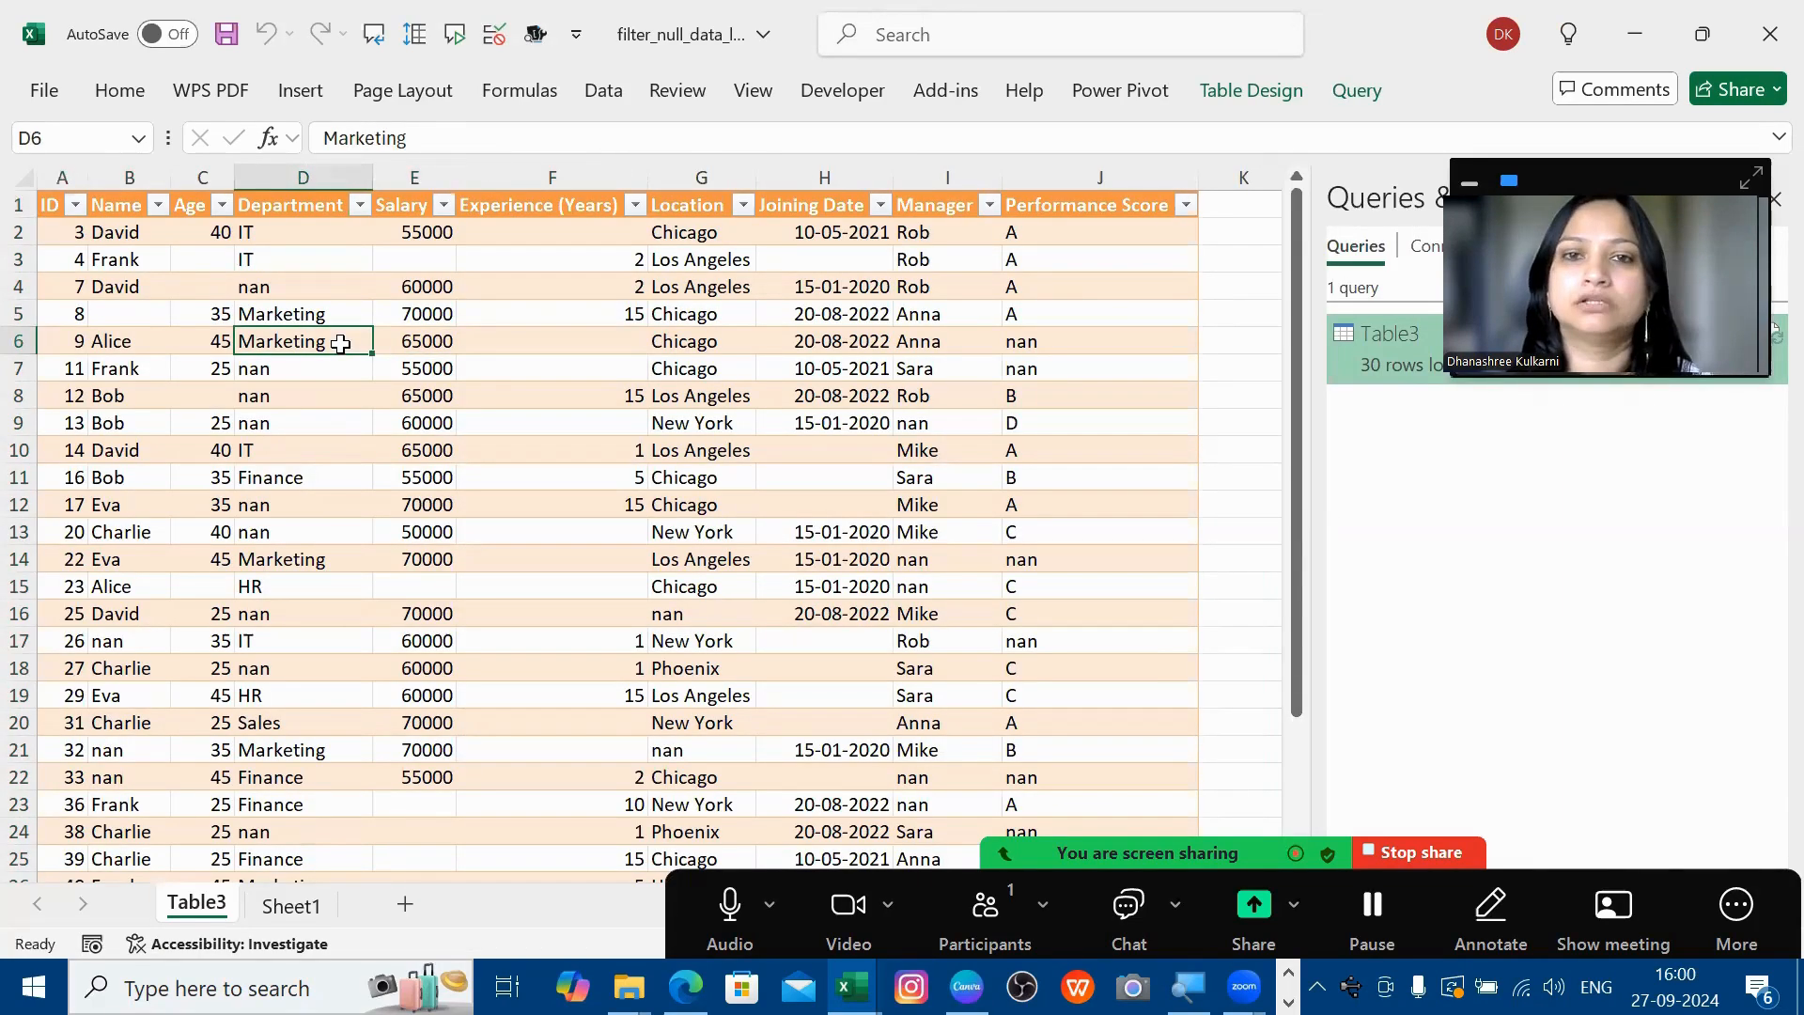